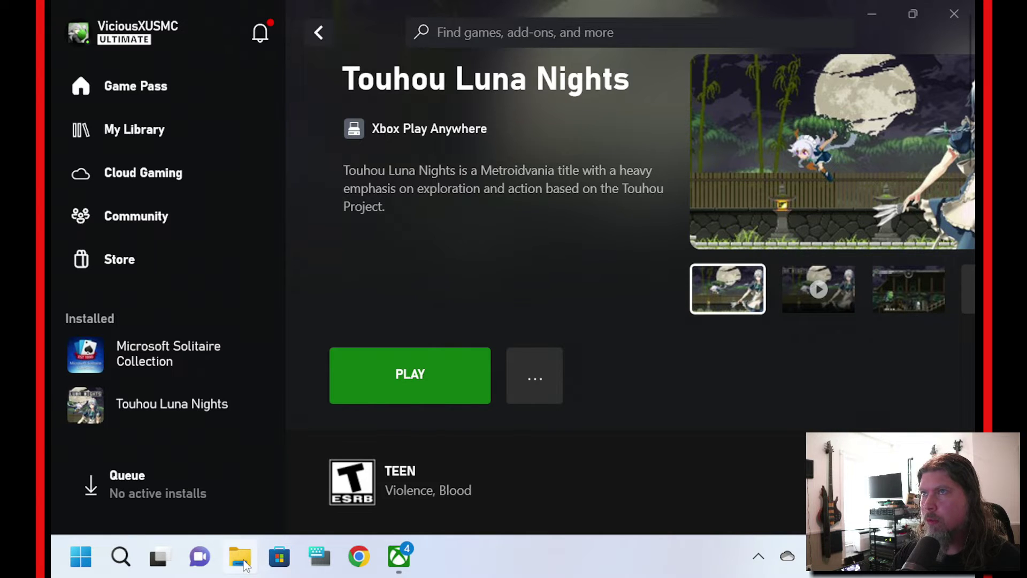
# Browse home (G:) to Windows_Installs\SteamLibrary\steamapps\common, showing Horizon Zero Dawn, Metal Slug 3 and Resident Evil 6 Benchmark Tool.
pyautogui.click(244, 562)
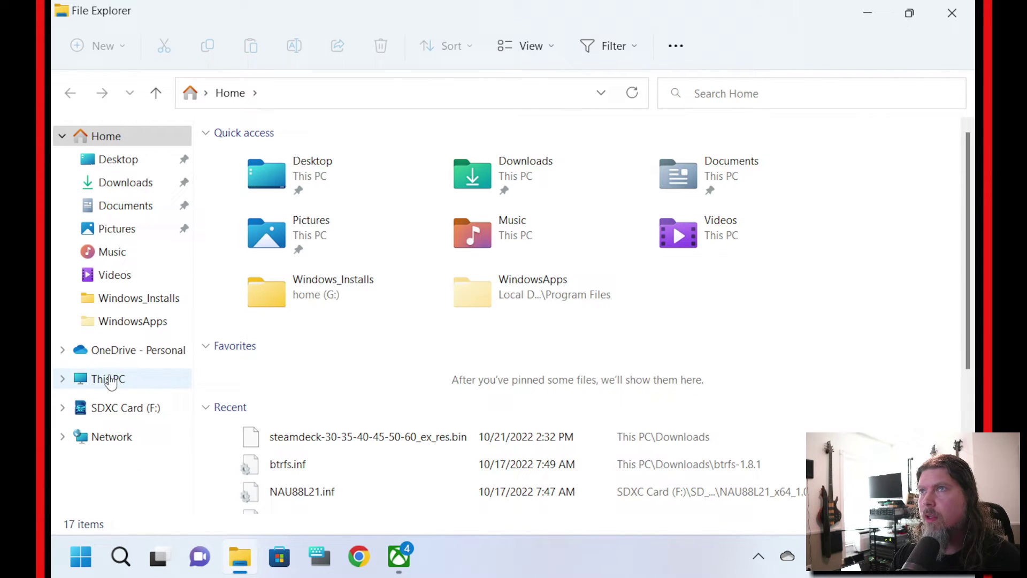
pyautogui.click(109, 379)
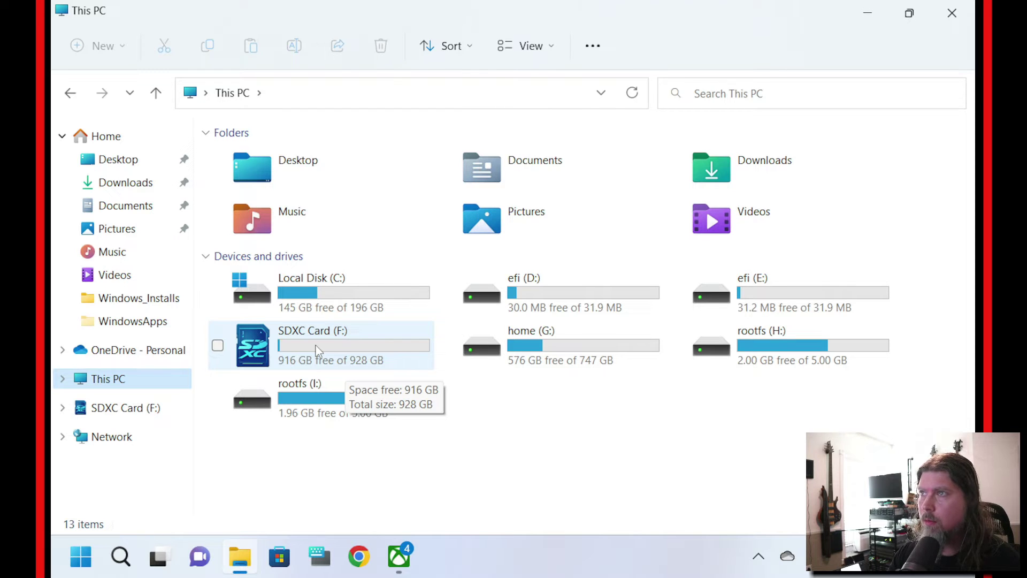
pyautogui.doubleClick(542, 359)
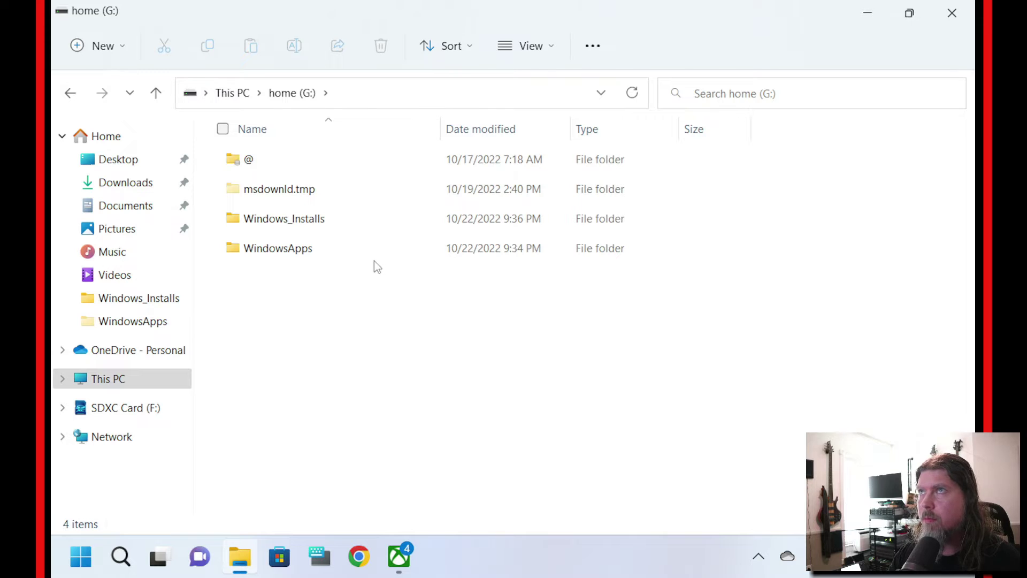
pyautogui.doubleClick(316, 228)
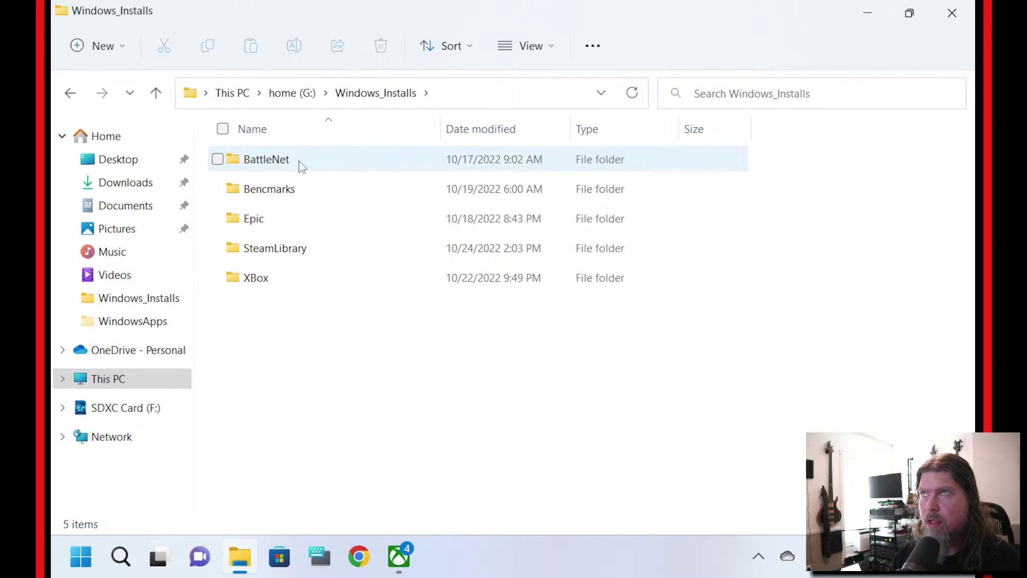
pyautogui.doubleClick(261, 245)
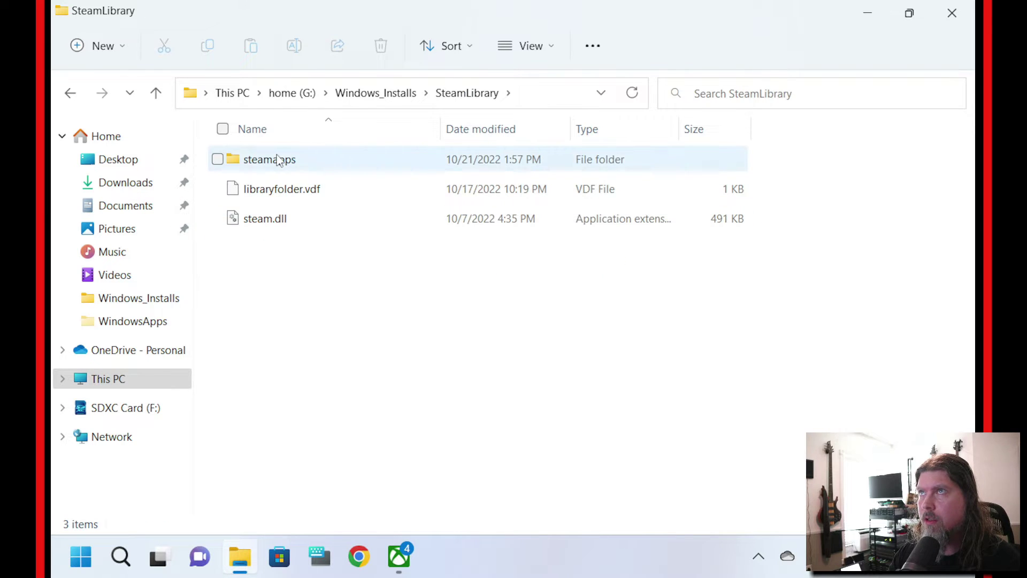
pyautogui.doubleClick(274, 161)
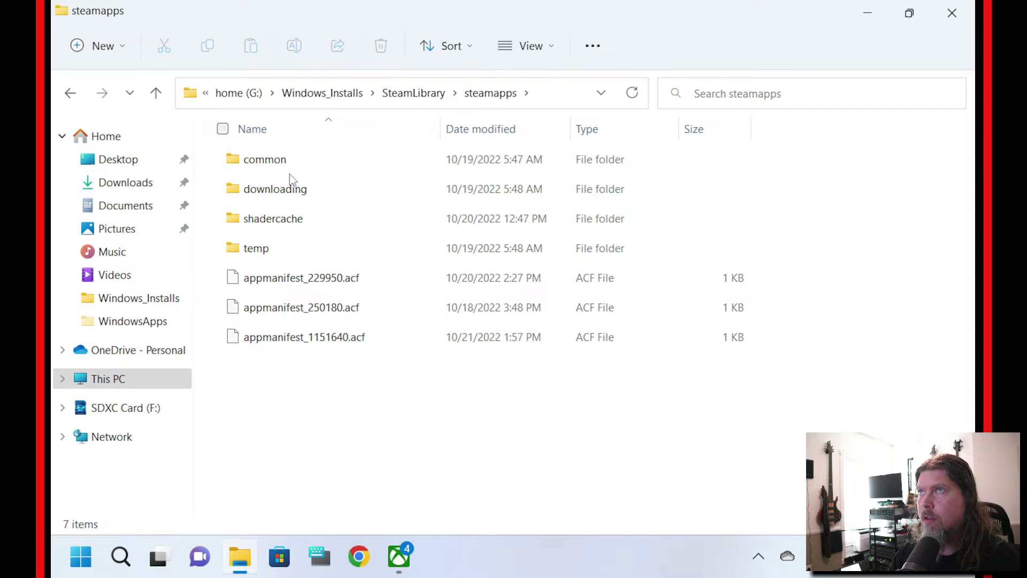
pyautogui.doubleClick(291, 158)
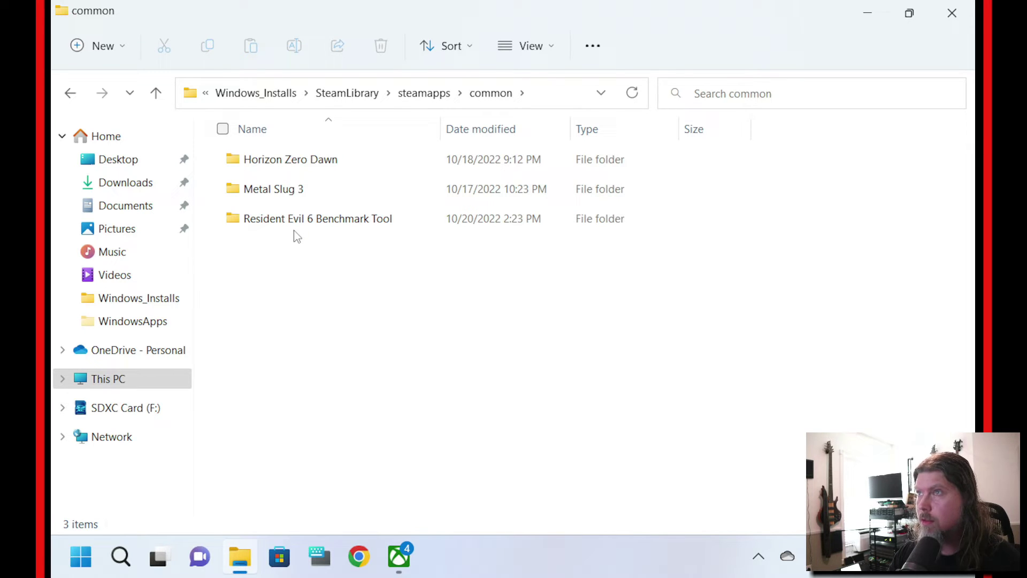
pyautogui.click(868, 17)
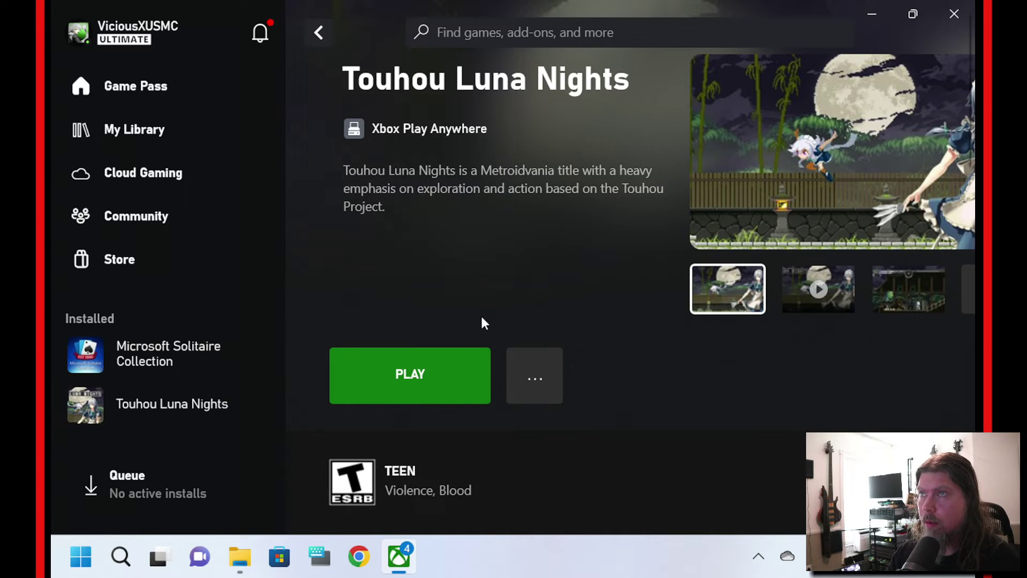
pyautogui.click(237, 560)
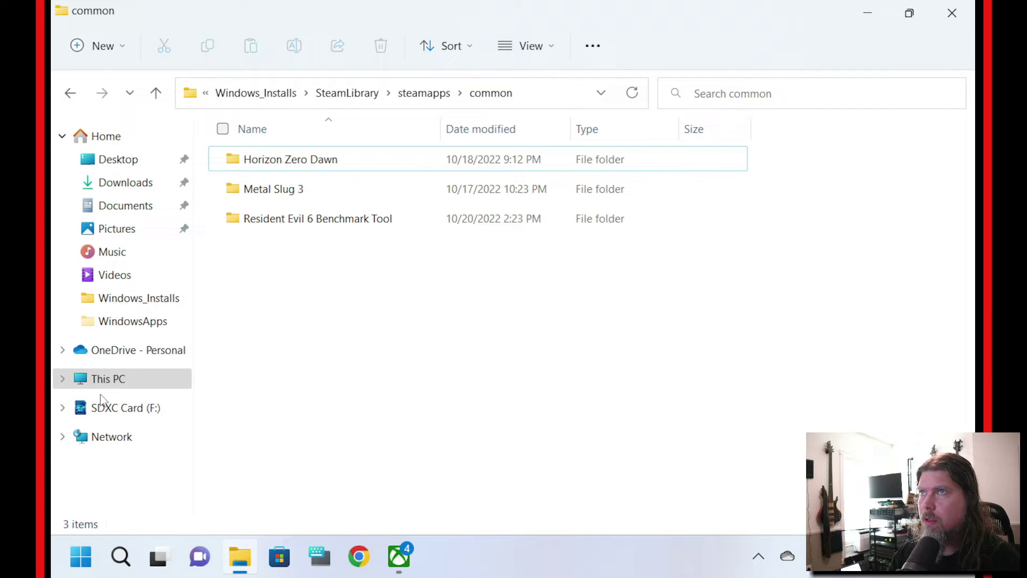
# Go to C:\Program Files\WindowsApps and scroll down to the Touhou Luna Nights package folder.
pyautogui.click(102, 380)
pyautogui.doubleClick(321, 305)
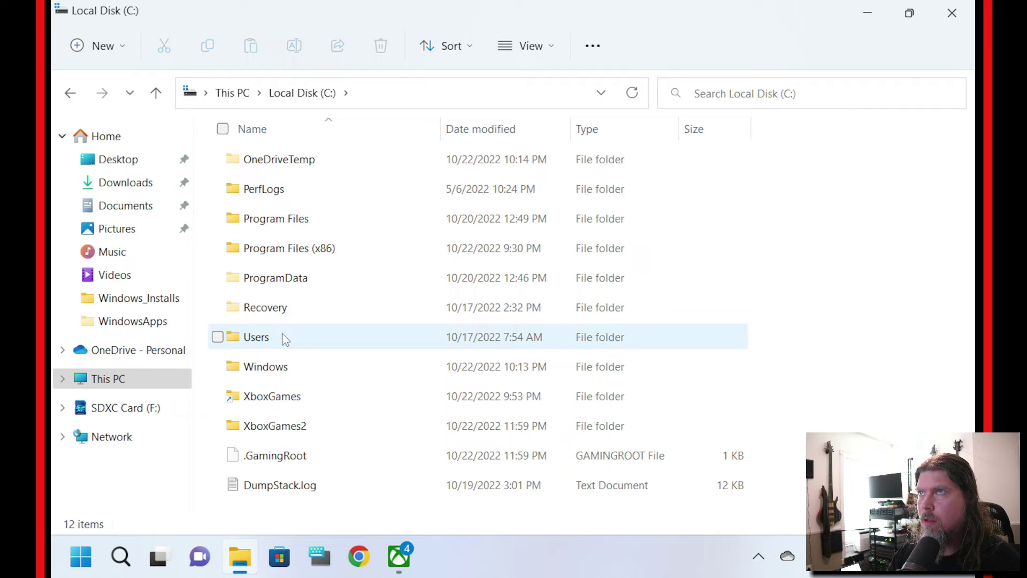
pyautogui.doubleClick(289, 219)
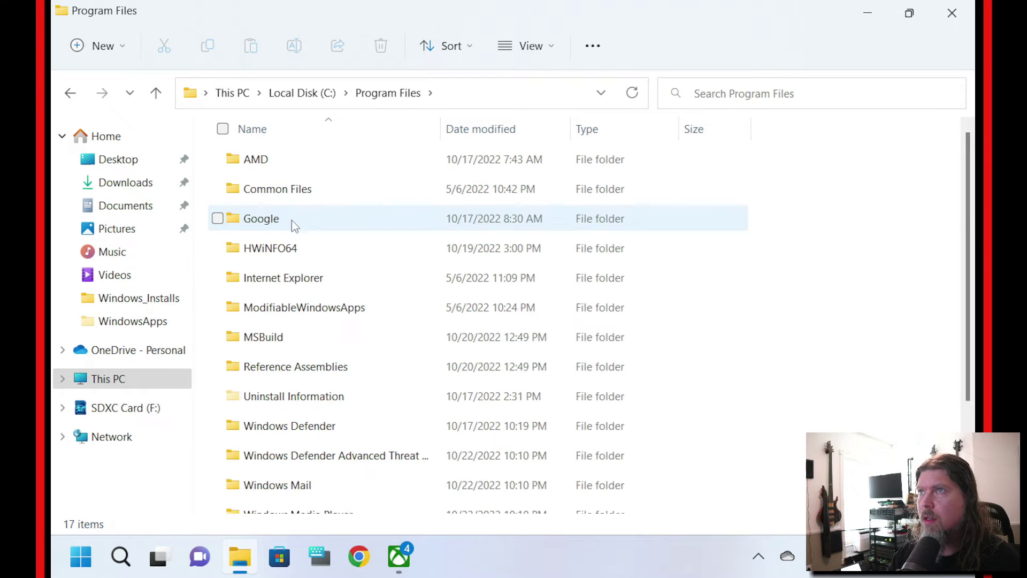
pyautogui.scroll(-2, 293, 225)
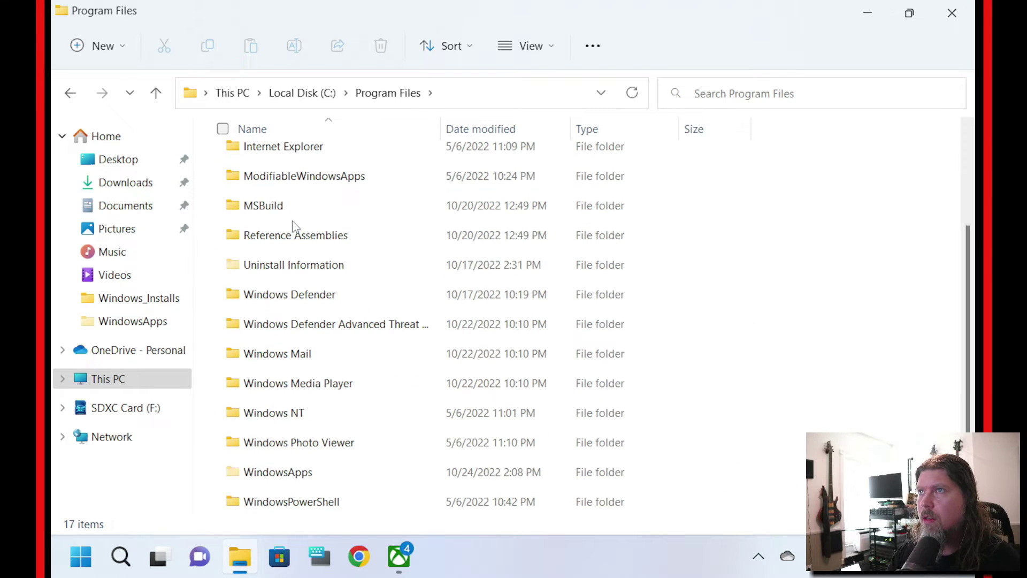
pyautogui.doubleClick(299, 471)
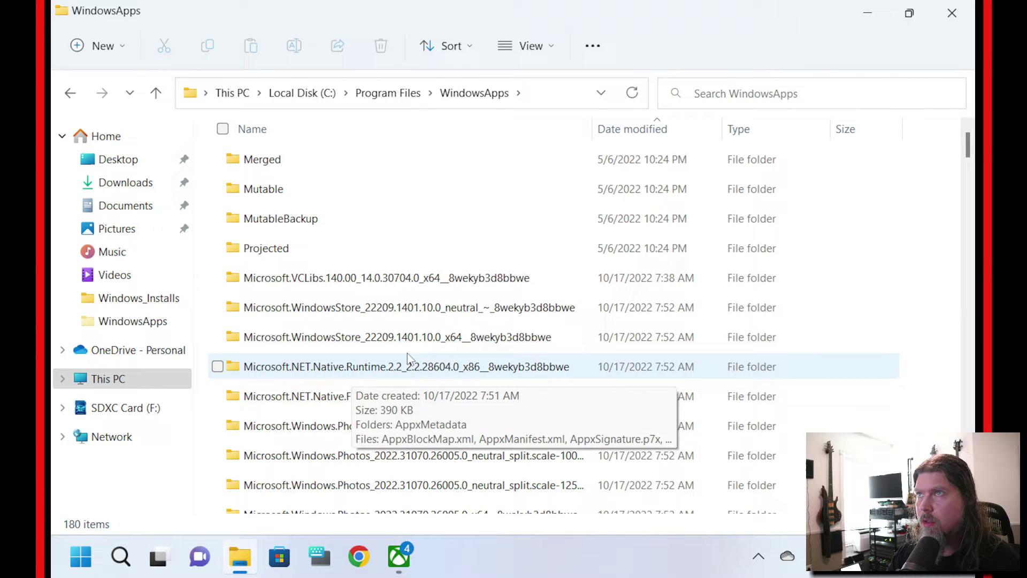
pyautogui.scroll(-1, 409, 356)
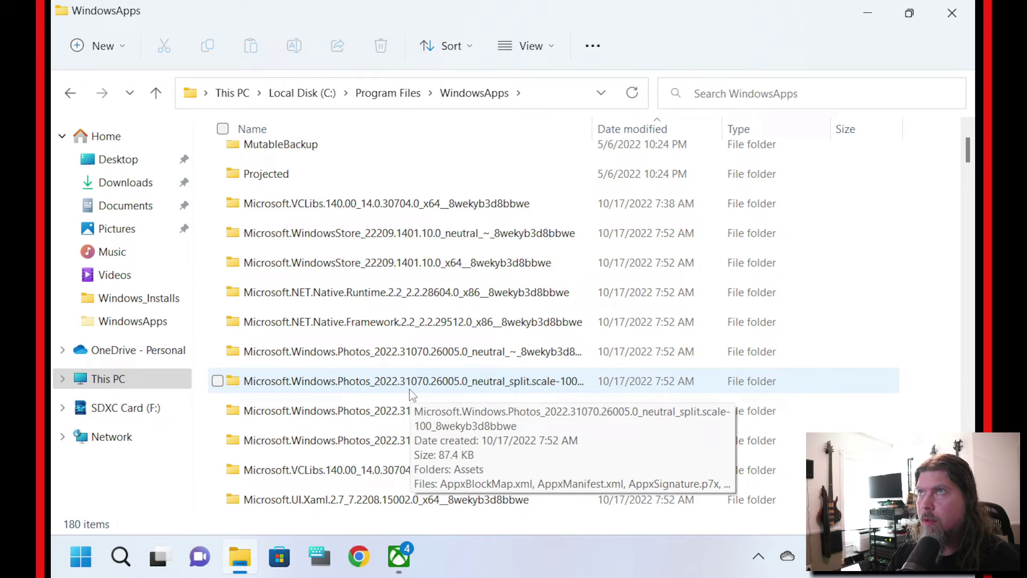
pyautogui.scroll(-13, 410, 392)
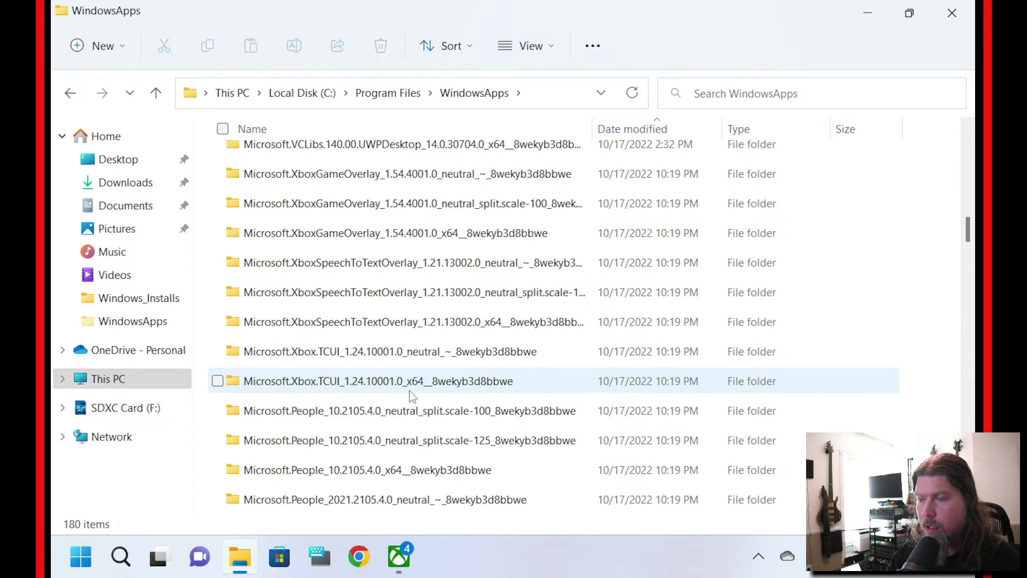
pyautogui.scroll(-15, 410, 392)
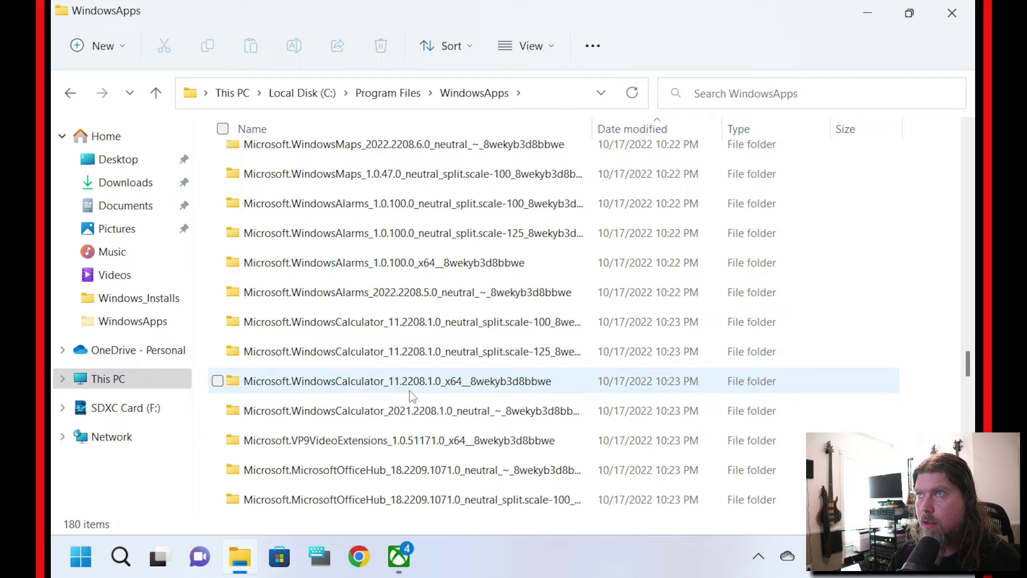
pyautogui.scroll(-15, 410, 396)
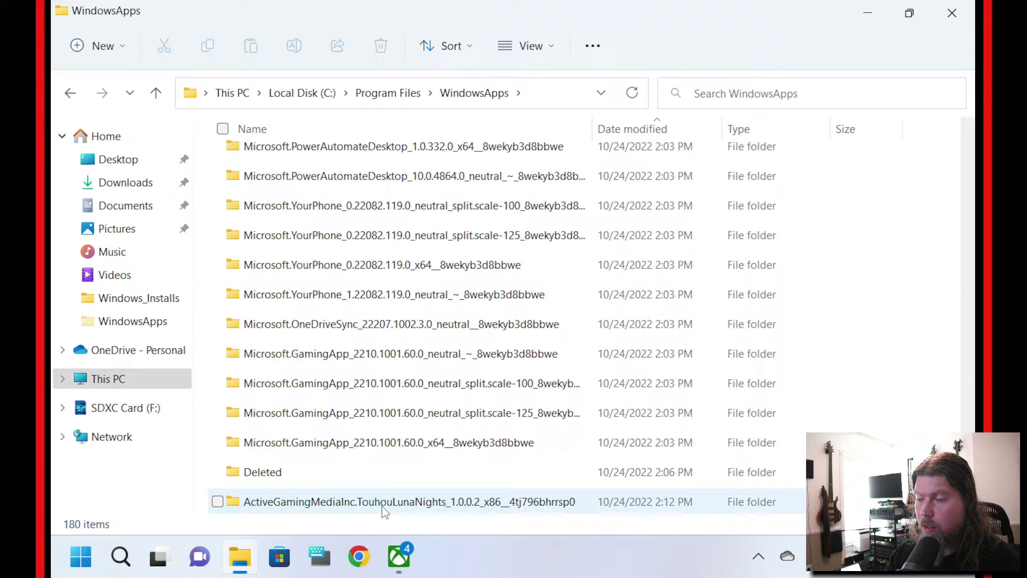
pyautogui.moveTo(382, 505)
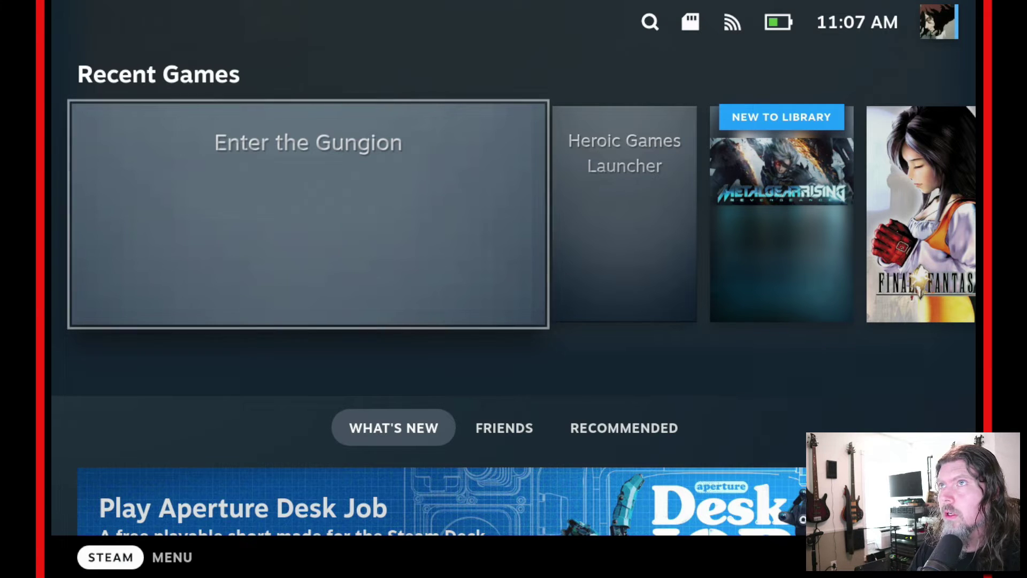
# Choose Power > Switch to Desktop from the Steam menu to leave Gaming Mode.
pyautogui.click(100, 559)
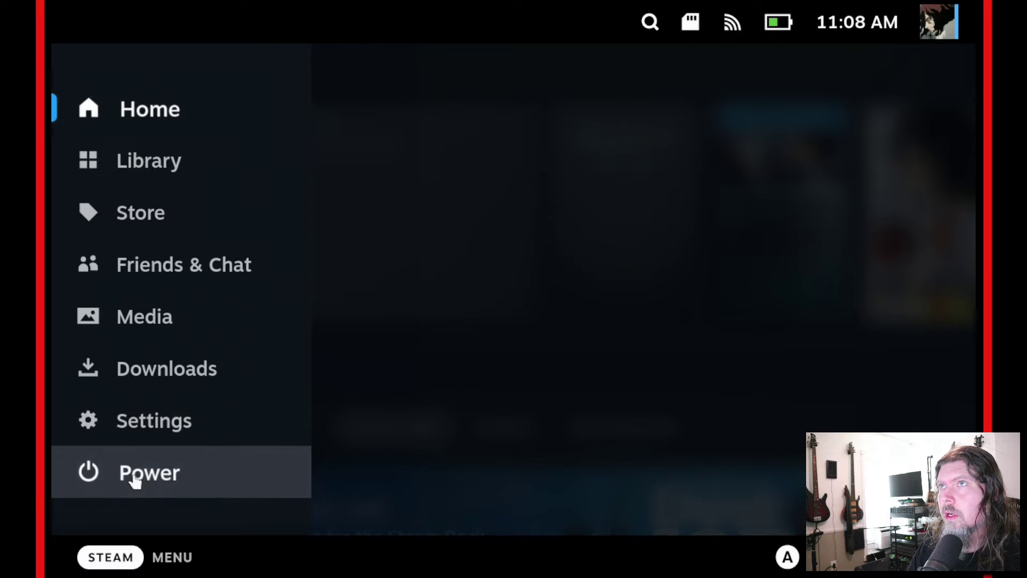
pyautogui.click(133, 475)
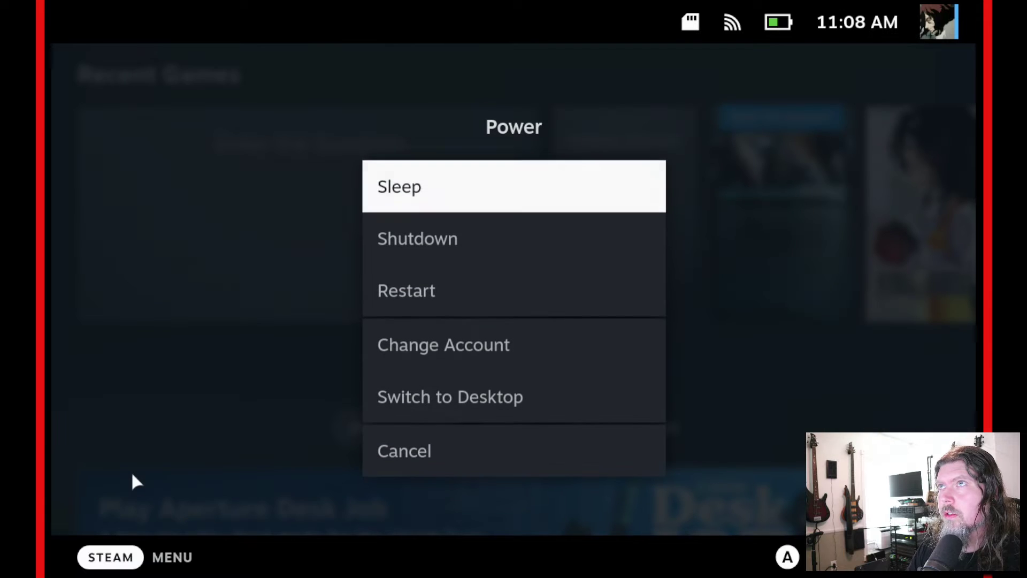
pyautogui.click(457, 408)
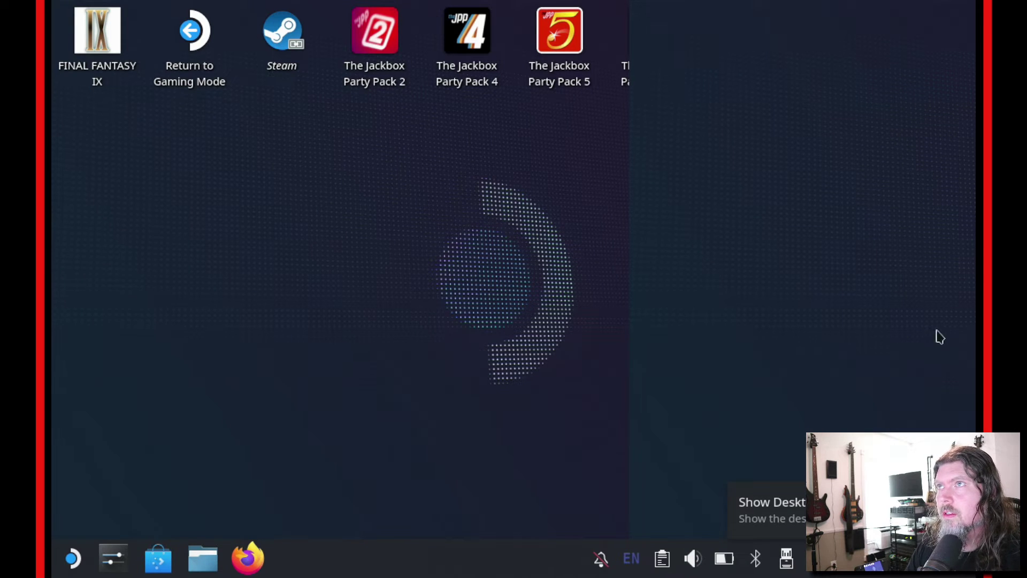
# Launch KDE Partition Manager from the System menu and authenticate with the administrator password.
pyautogui.click(72, 559)
pyautogui.moveTo(64, 355)
pyautogui.moveTo(107, 402)
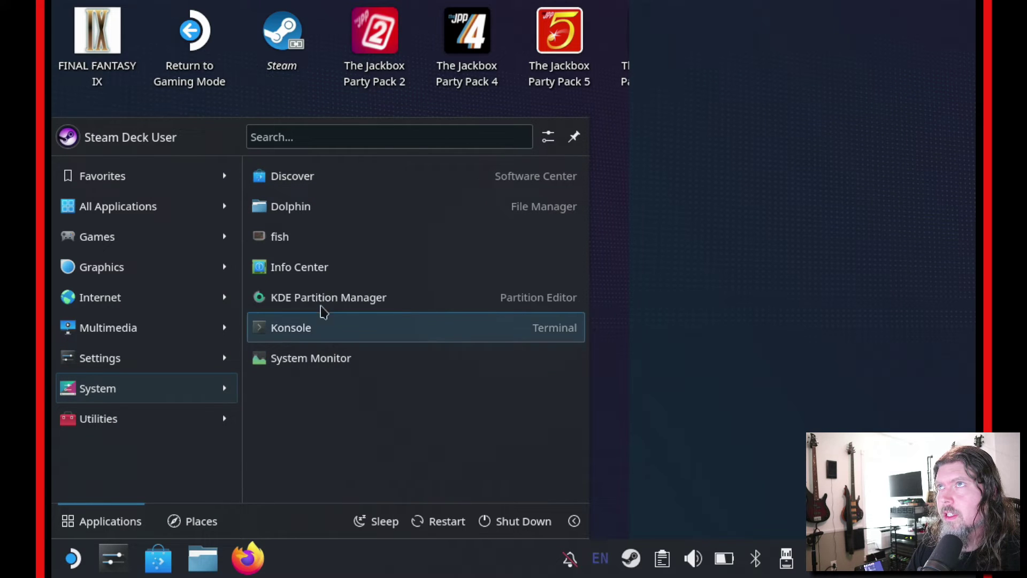
pyautogui.click(343, 297)
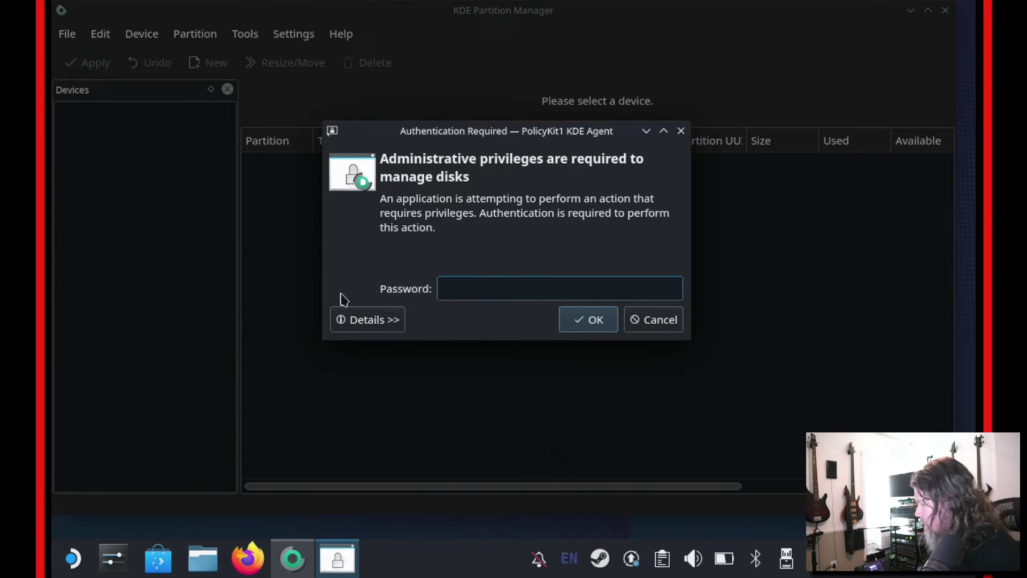
pyautogui.write('••••••••')
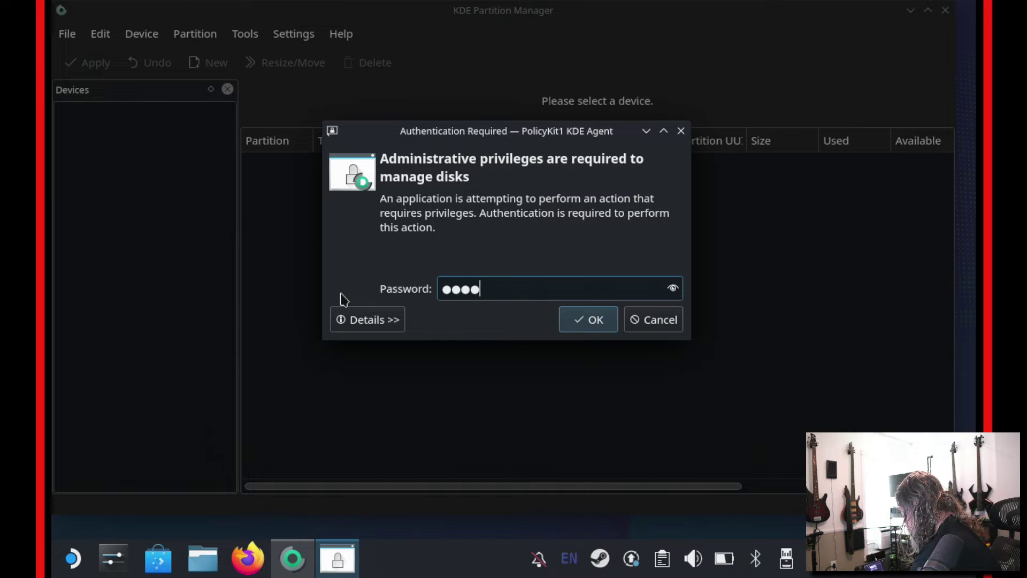
pyautogui.press('Return')
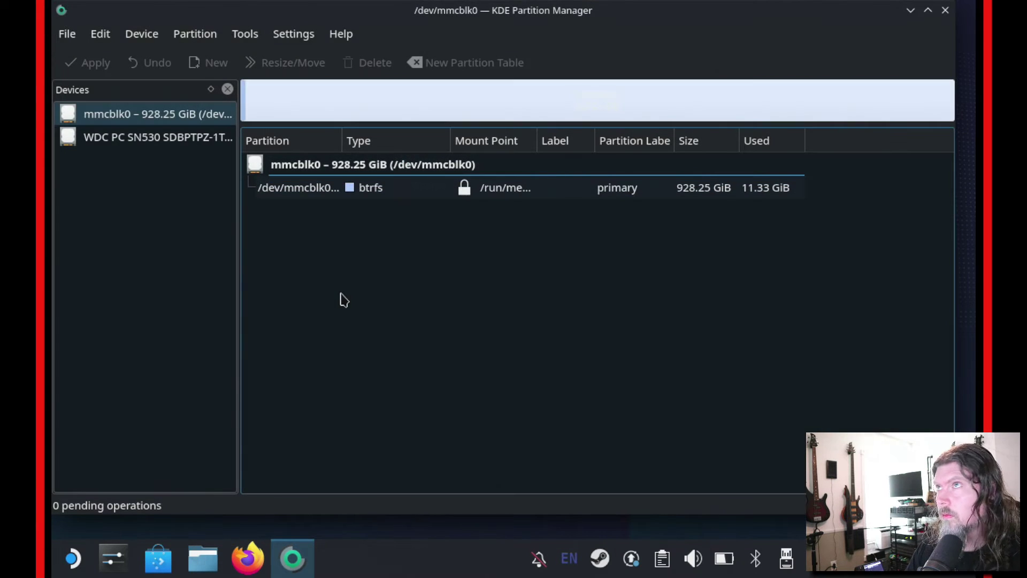
# Inspect the mmcblk0 card, then the WDC SN530 drive's /home btrfs and ntfs partitions.
pyautogui.click(119, 118)
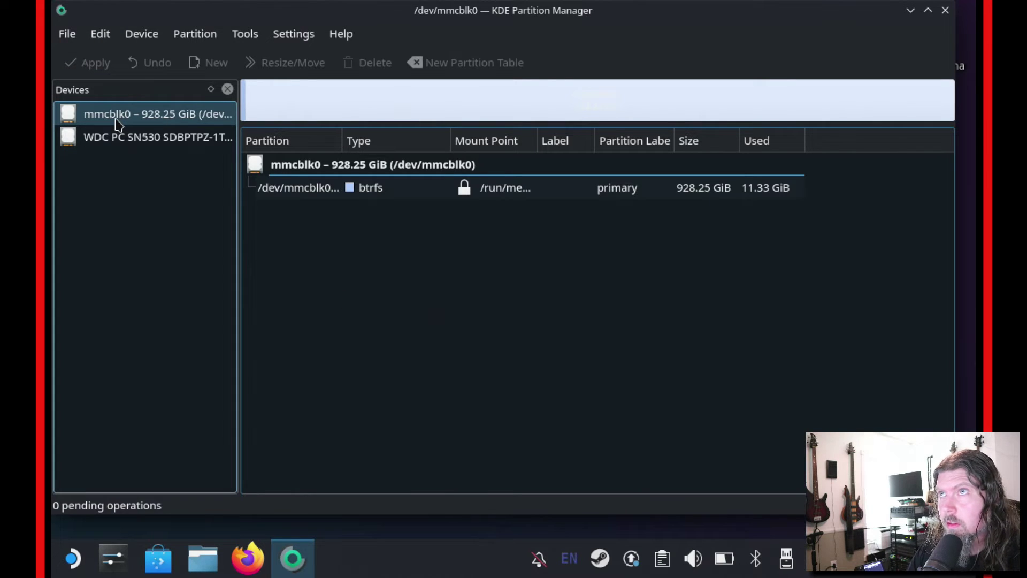
pyautogui.click(116, 140)
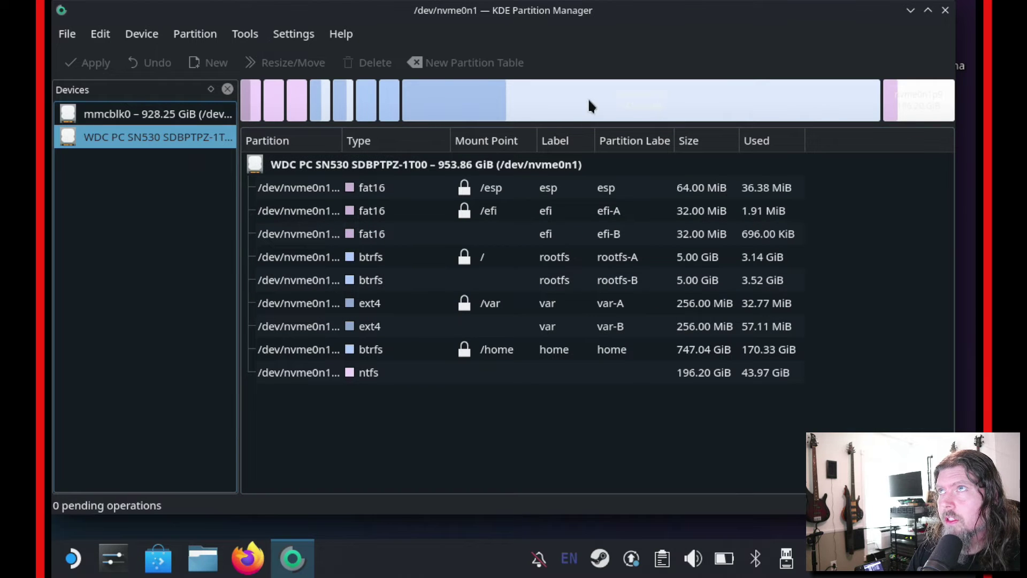
pyautogui.click(326, 355)
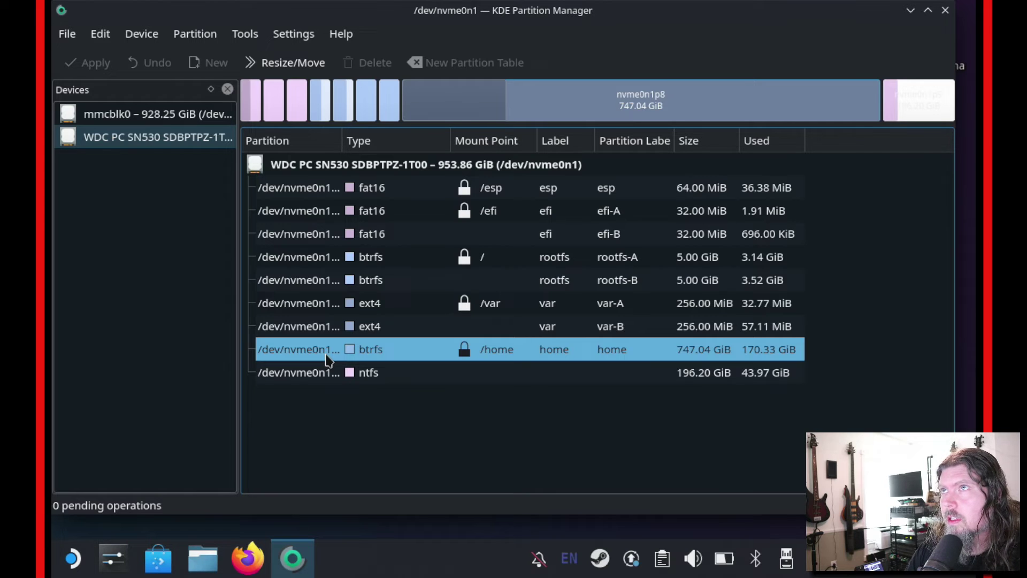
pyautogui.click(383, 372)
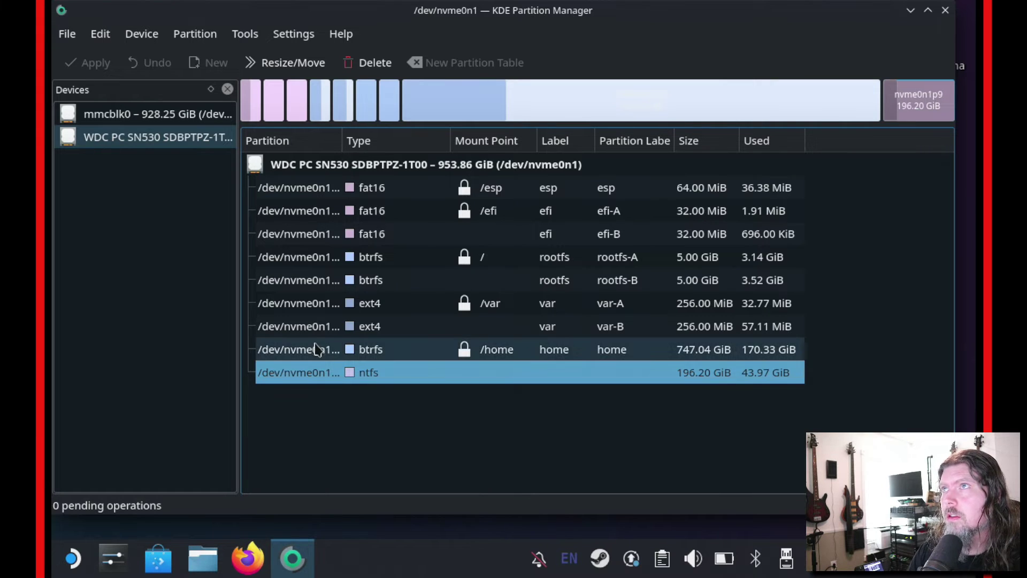
# Open the context menu for the 747.04 GiB /home btrfs partition.
pyautogui.click(351, 358)
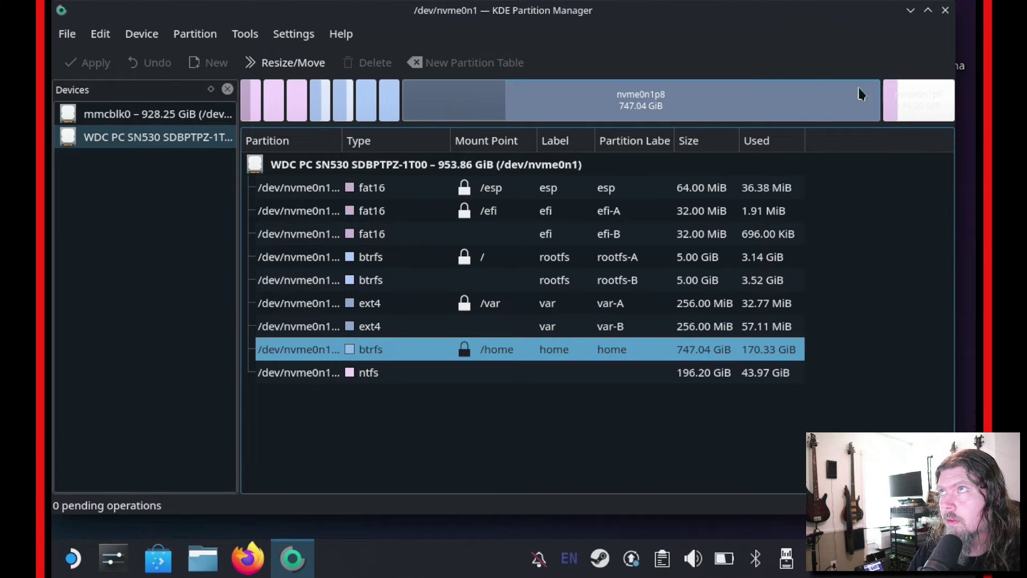
pyautogui.rightClick(678, 107)
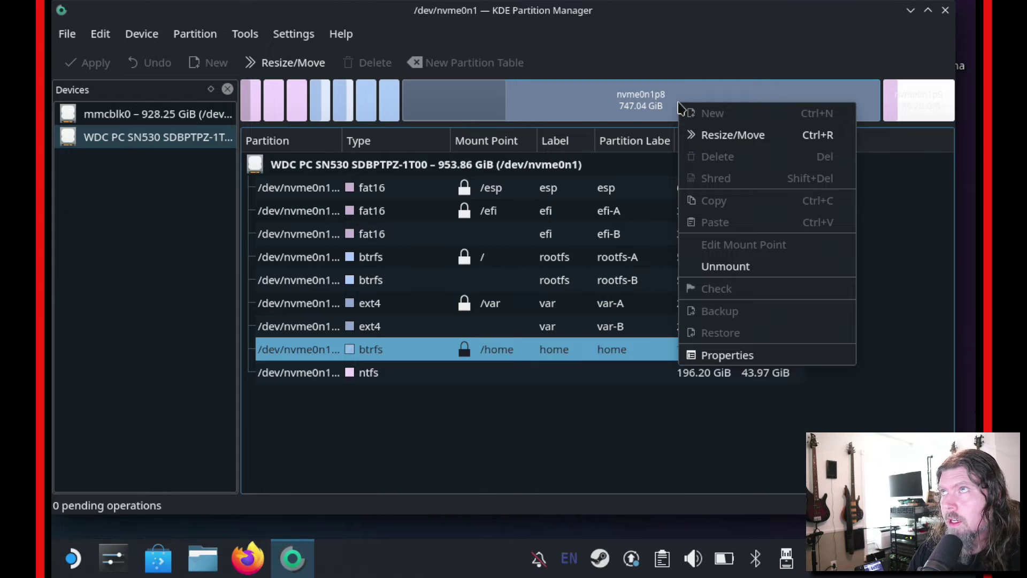
pyautogui.click(295, 352)
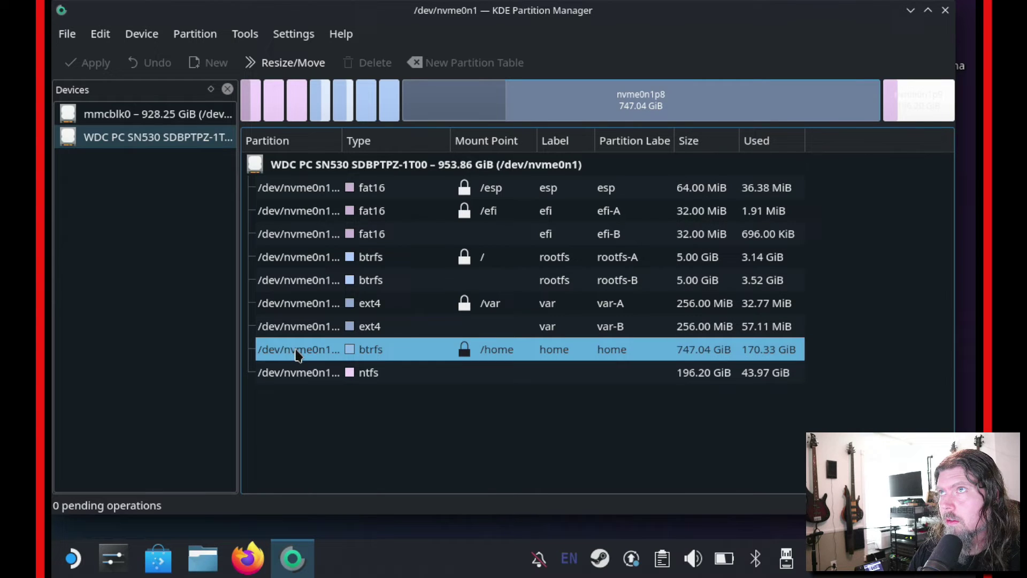
pyautogui.rightClick(297, 354)
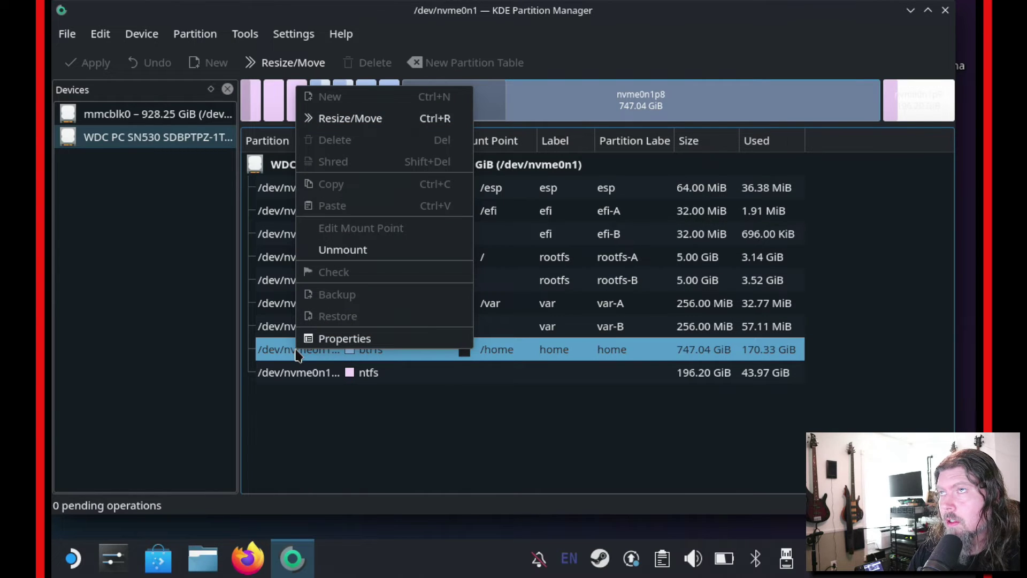
# Resize /home down to about 714,300 MiB (697.56 GiB), freeing 49.48 GiB after it.
pyautogui.click(358, 119)
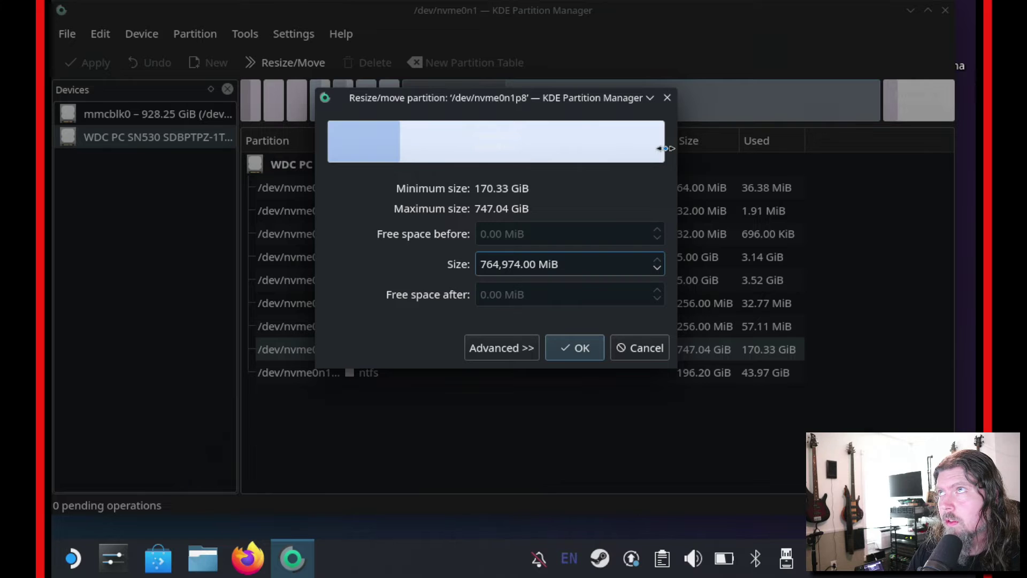
pyautogui.moveTo(666, 148); pyautogui.dragTo(644, 152)
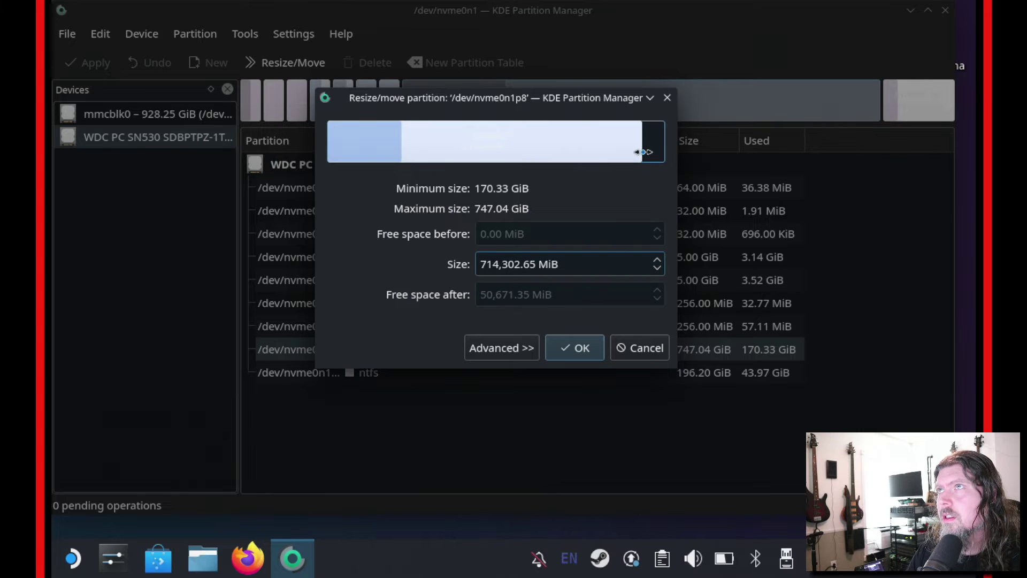
pyautogui.click(573, 348)
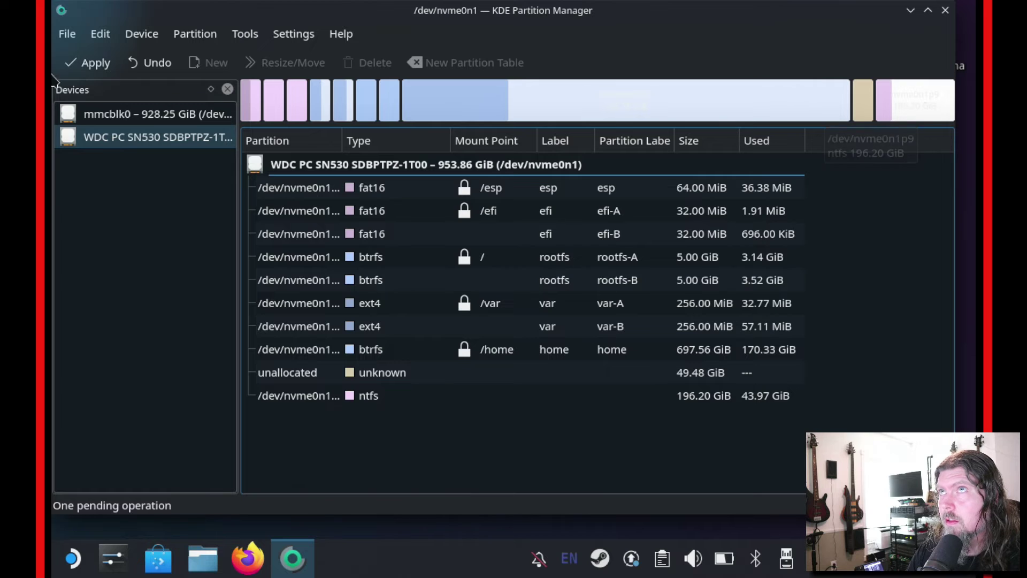
# Apply the pending shrink, confirm it, and close the report once /home is 697.56 GiB.
pyautogui.click(93, 67)
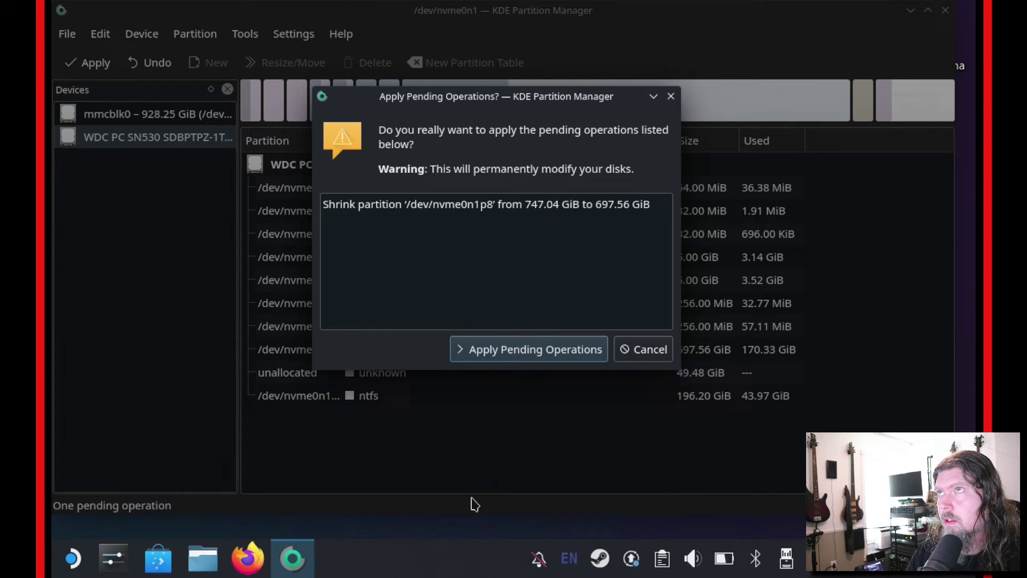
pyautogui.click(511, 353)
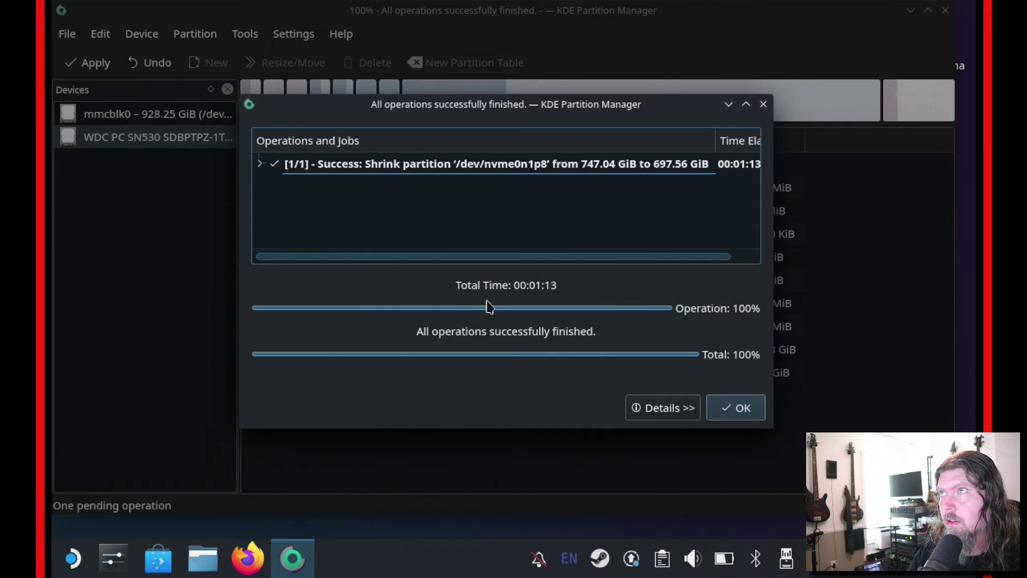
pyautogui.click(750, 410)
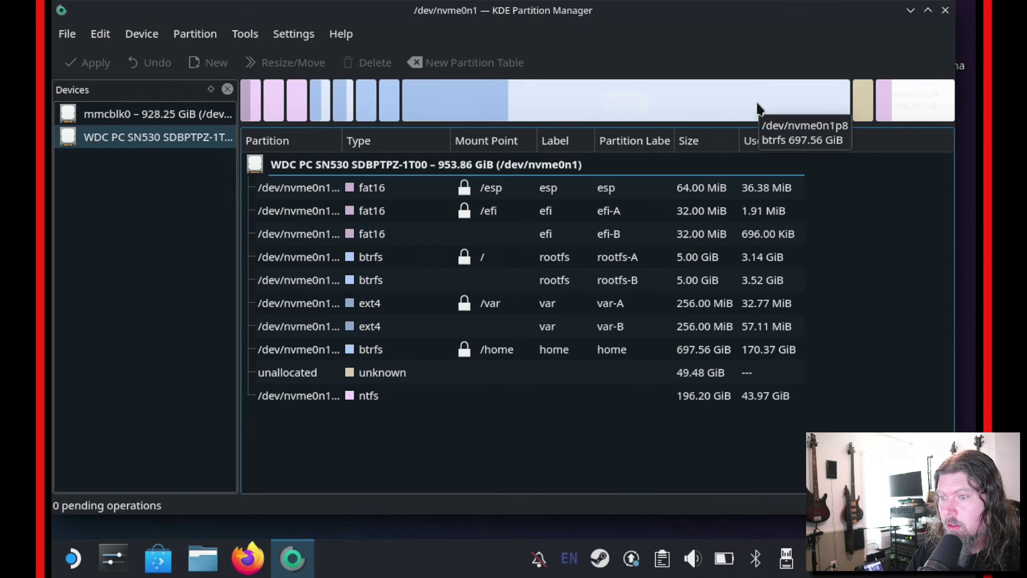
# Choose Resize/Move from the context menu of the nvme0n1p9 ntfs partition.
pyautogui.click(913, 109)
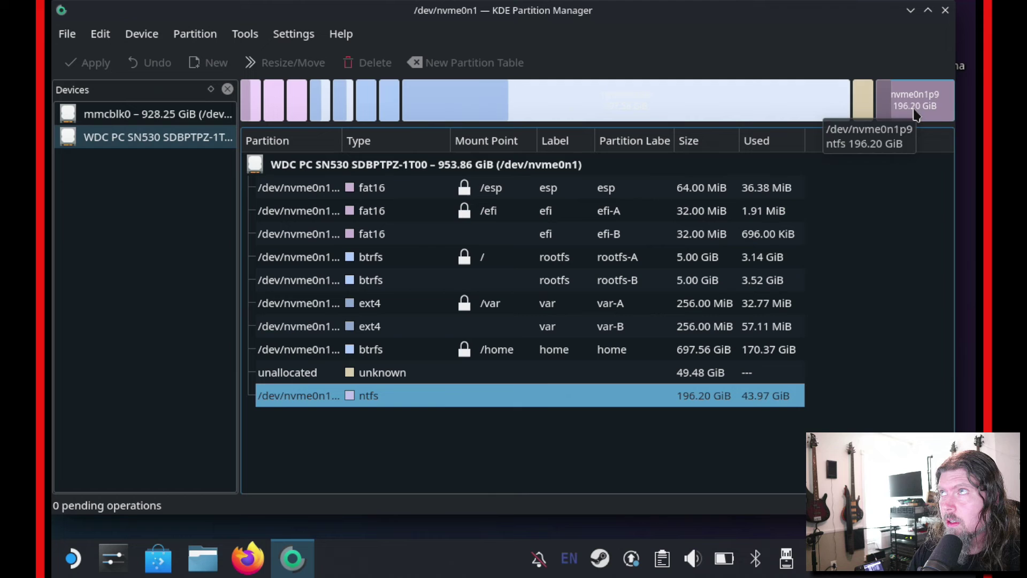
pyautogui.rightClick(915, 112)
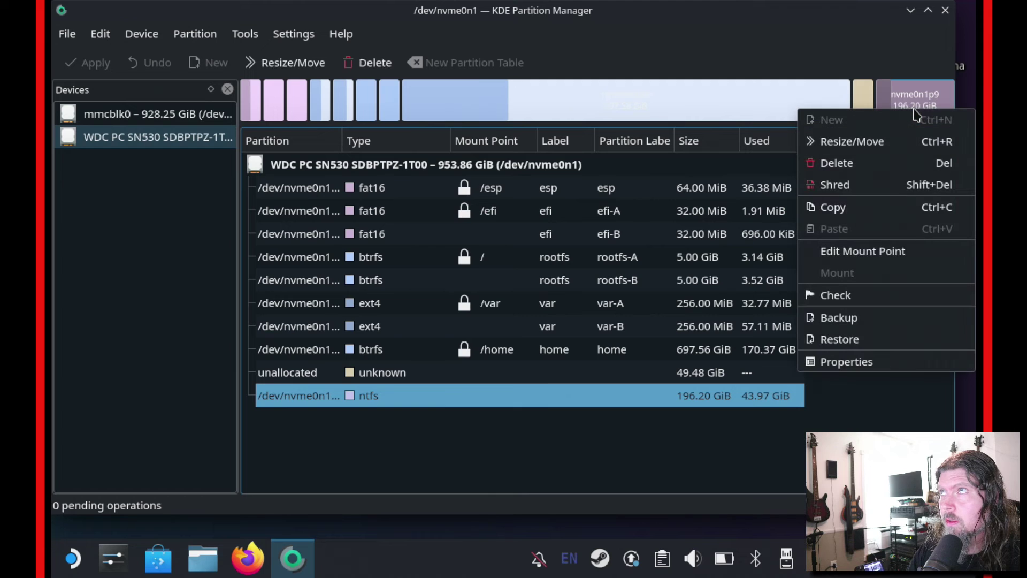
pyautogui.click(851, 142)
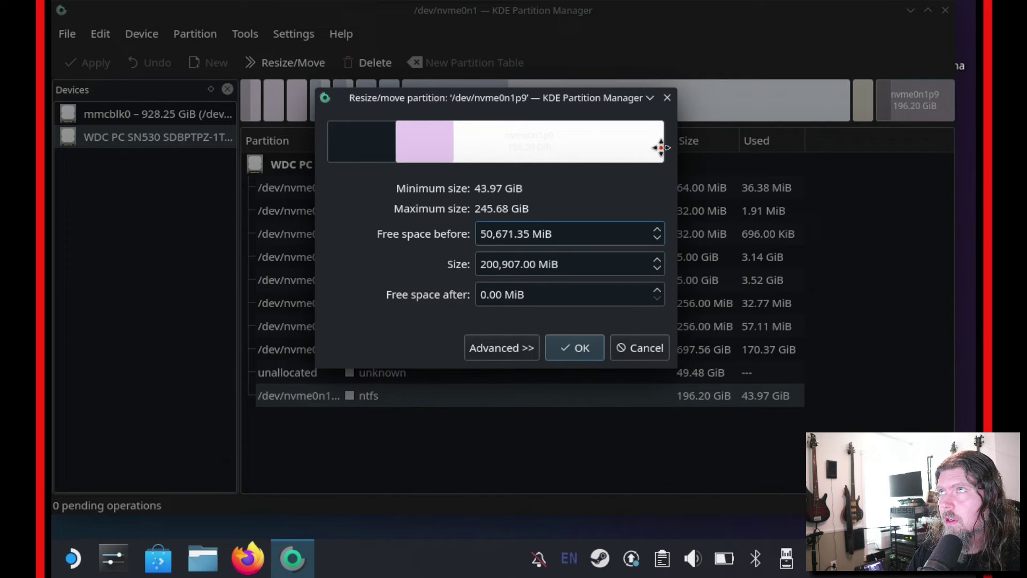
# Slide the ntfs partition fully left and stretch it to 251,578.00 MiB with 0.00 MiB after.
pyautogui.moveTo(661, 148)
pyautogui.mouseDown()
pyautogui.moveTo(621, 143)
pyautogui.moveTo(665, 144)
pyautogui.mouseUp()
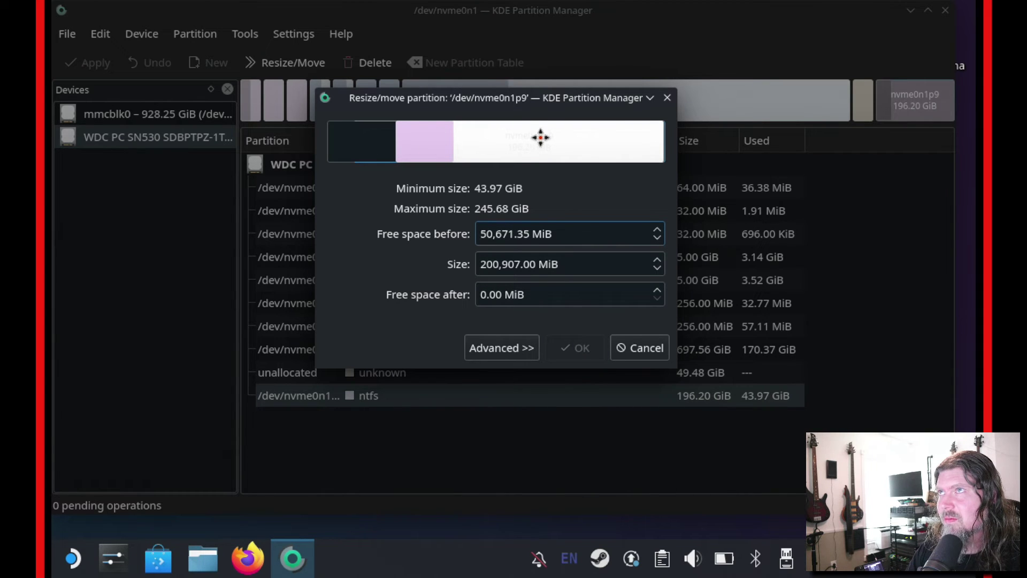
pyautogui.moveTo(544, 143); pyautogui.dragTo(454, 143)
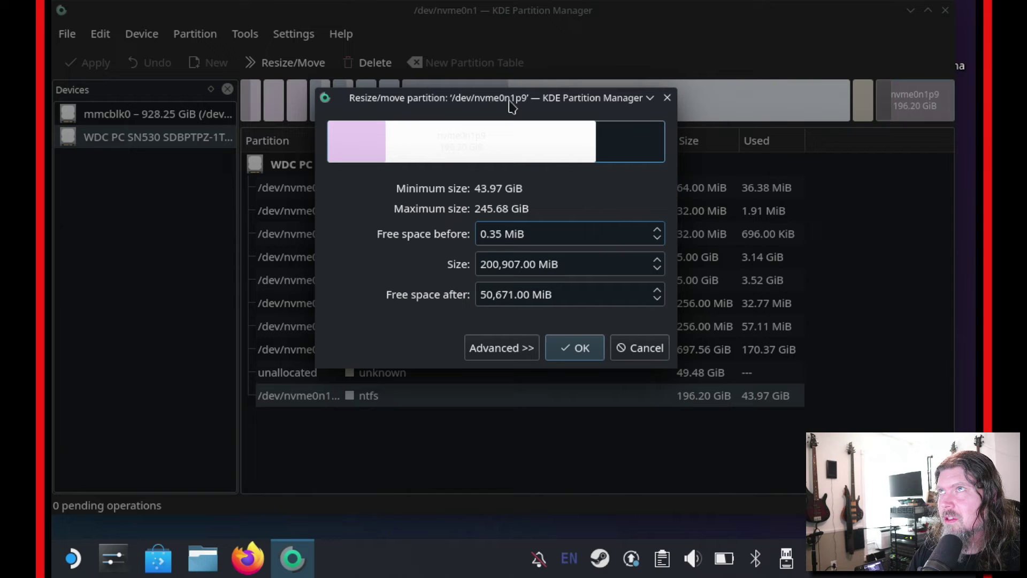
pyautogui.moveTo(509, 102); pyautogui.dragTo(509, 207)
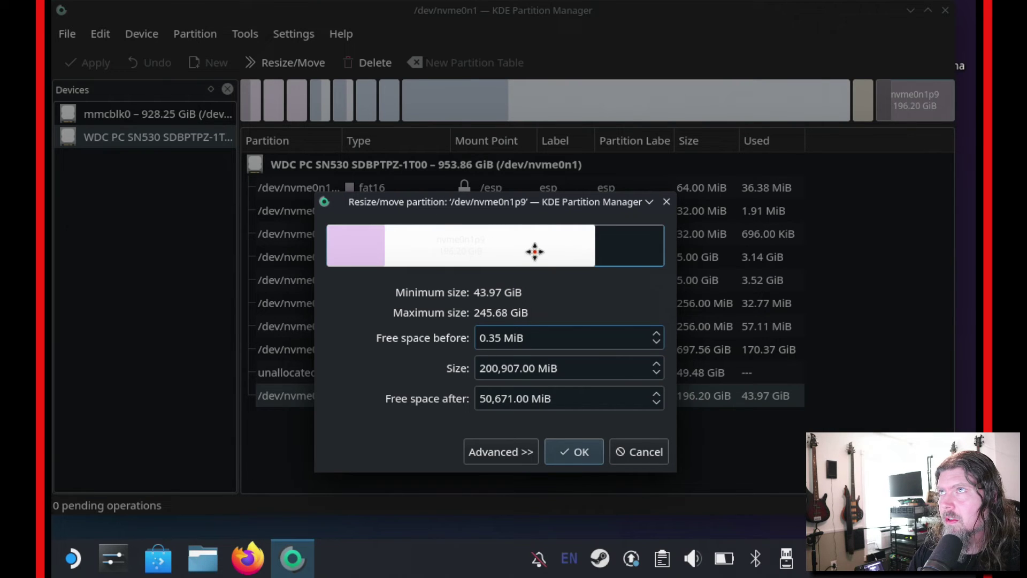
pyautogui.moveTo(535, 250); pyautogui.dragTo(638, 257)
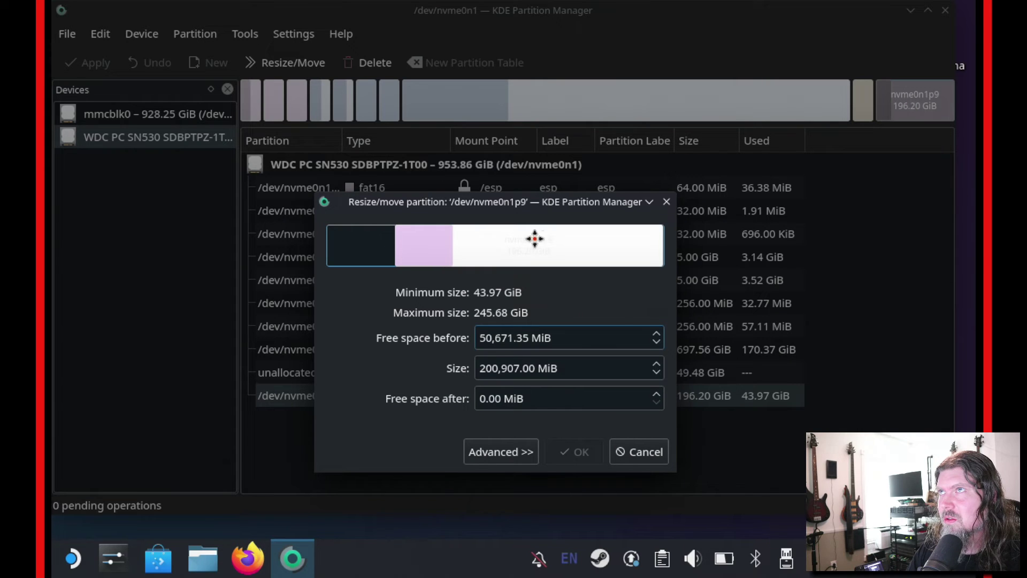
pyautogui.moveTo(544, 241); pyautogui.dragTo(440, 238)
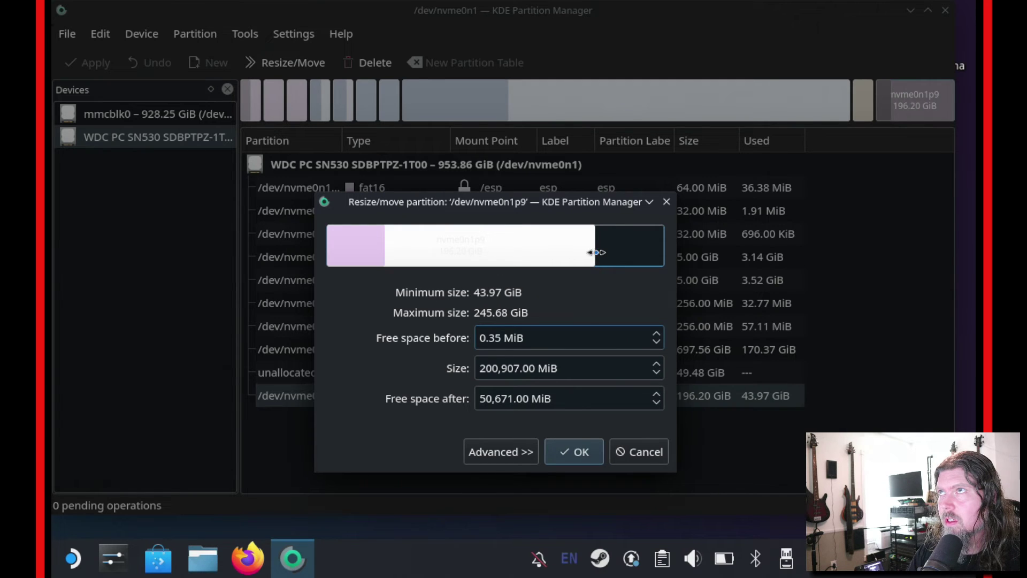
pyautogui.moveTo(596, 252); pyautogui.dragTo(675, 259)
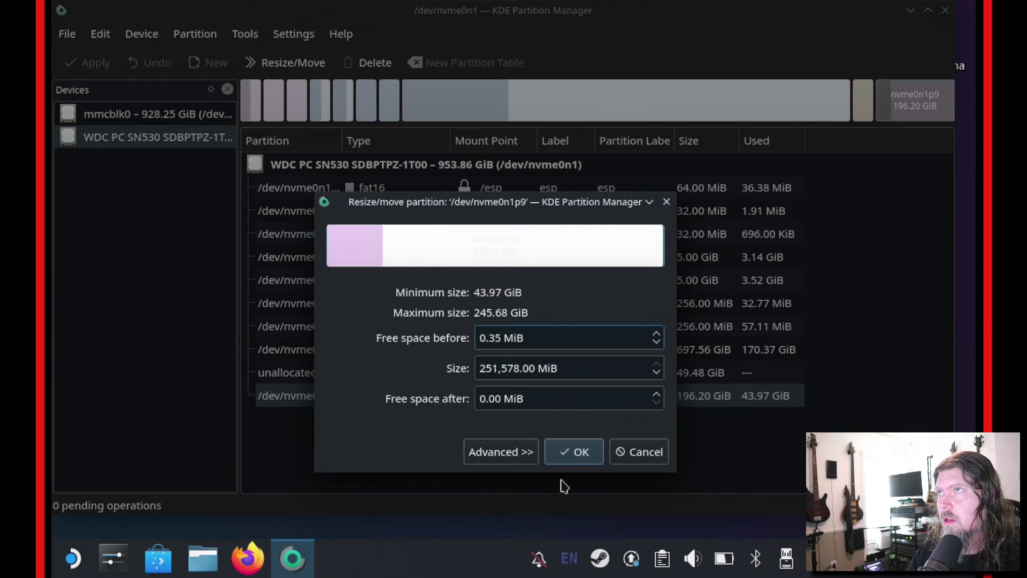
# Confirm the ntfs move-and-grow, then apply it permanently to reach 245.68 GiB.
pyautogui.click(579, 460)
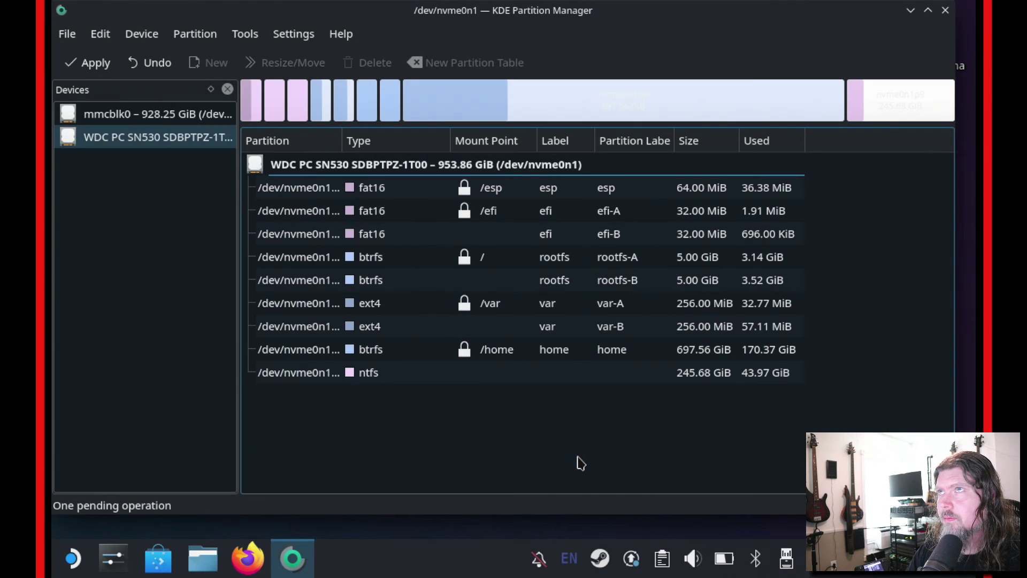
pyautogui.click(95, 71)
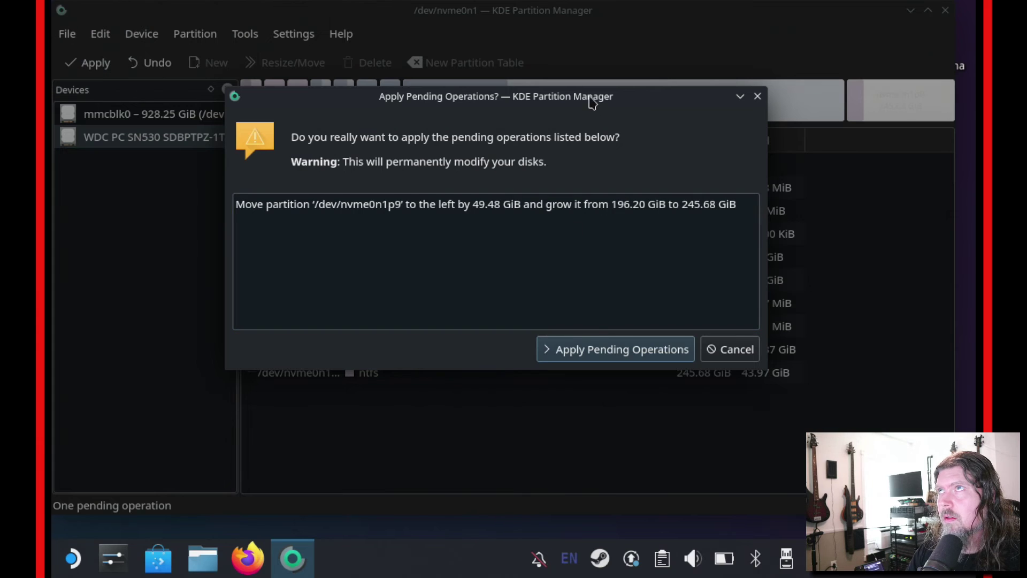
pyautogui.moveTo(592, 99); pyautogui.dragTo(623, 238)
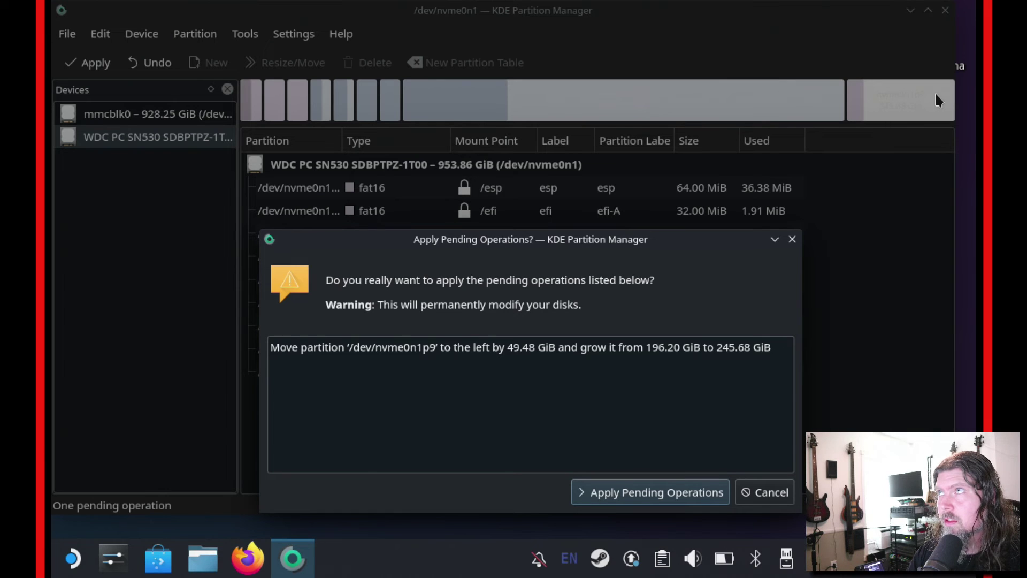
pyautogui.click(642, 493)
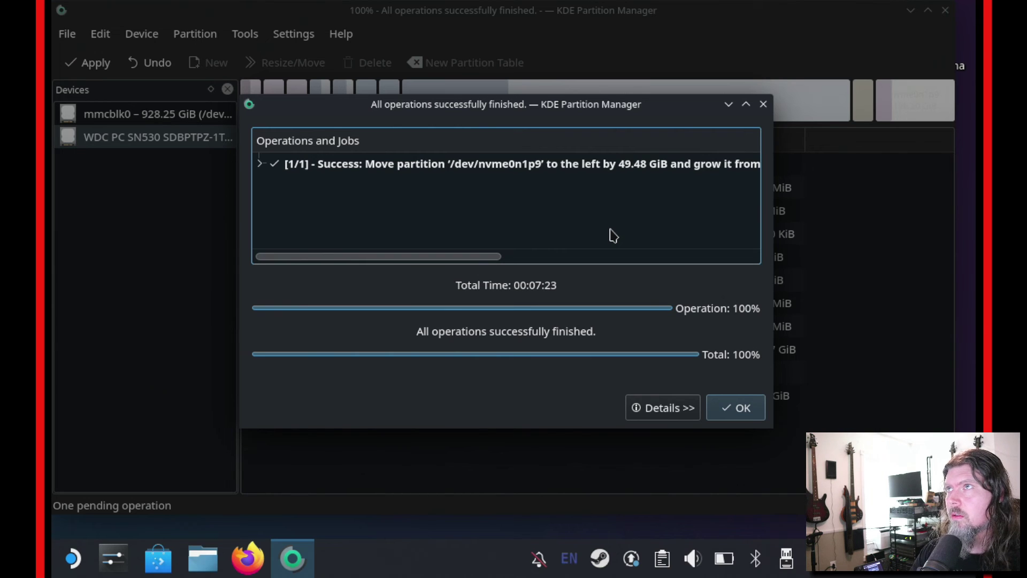
# Dismiss the completed-operations report so the drive shows the 245.68 GiB ntfs partition.
pyautogui.click(738, 419)
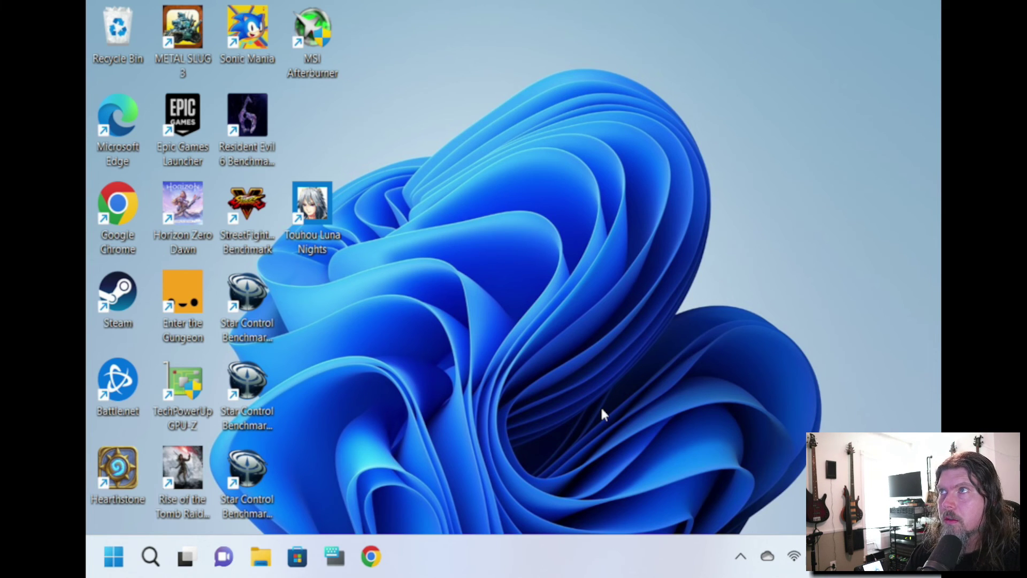
# Open This PC in File Explorer and select Local Disk (C:), showing 195 GB free of 245 GB.
pyautogui.rightClick(261, 560)
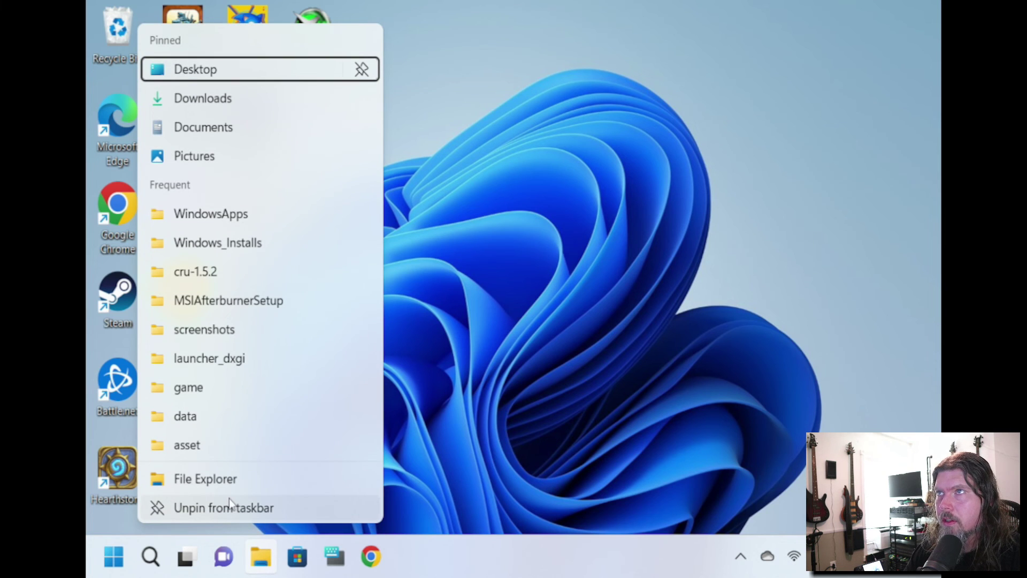
pyautogui.click(251, 482)
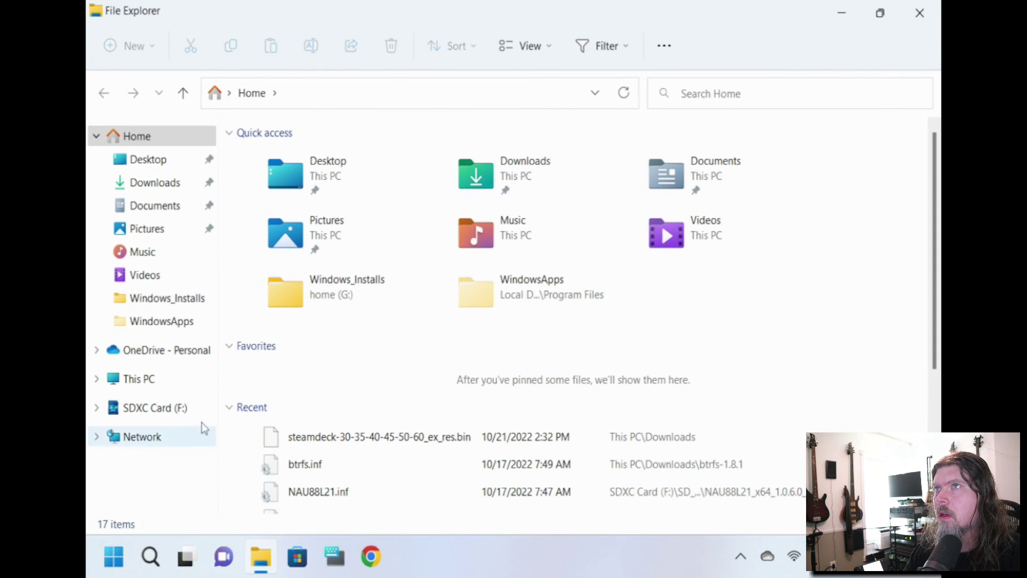
pyautogui.click(138, 379)
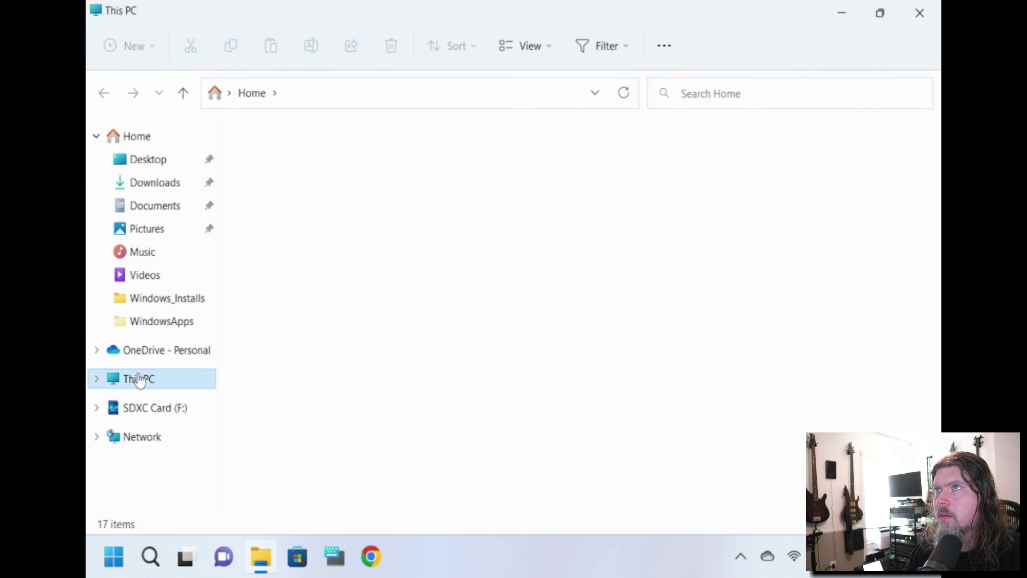
pyautogui.click(341, 301)
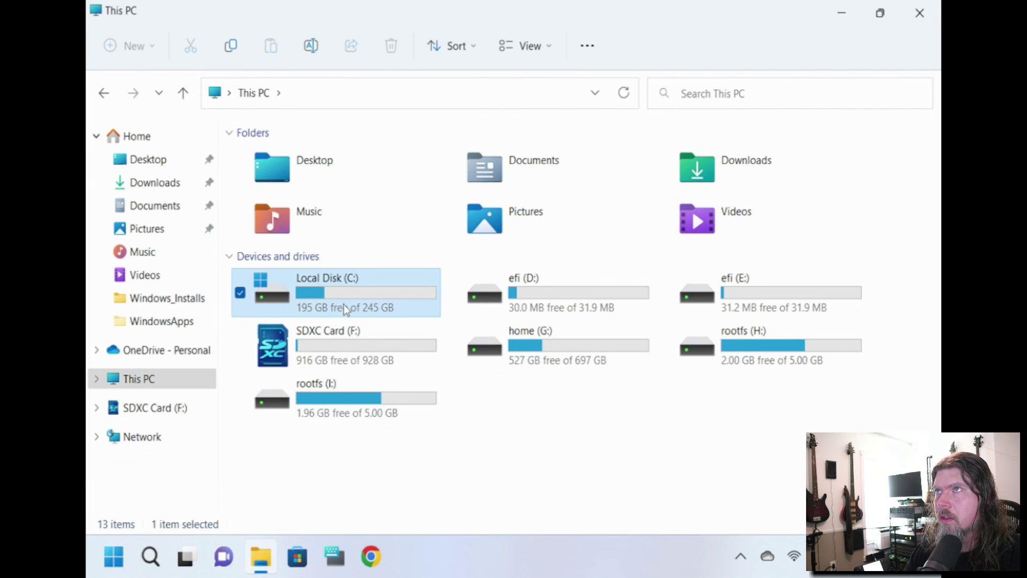